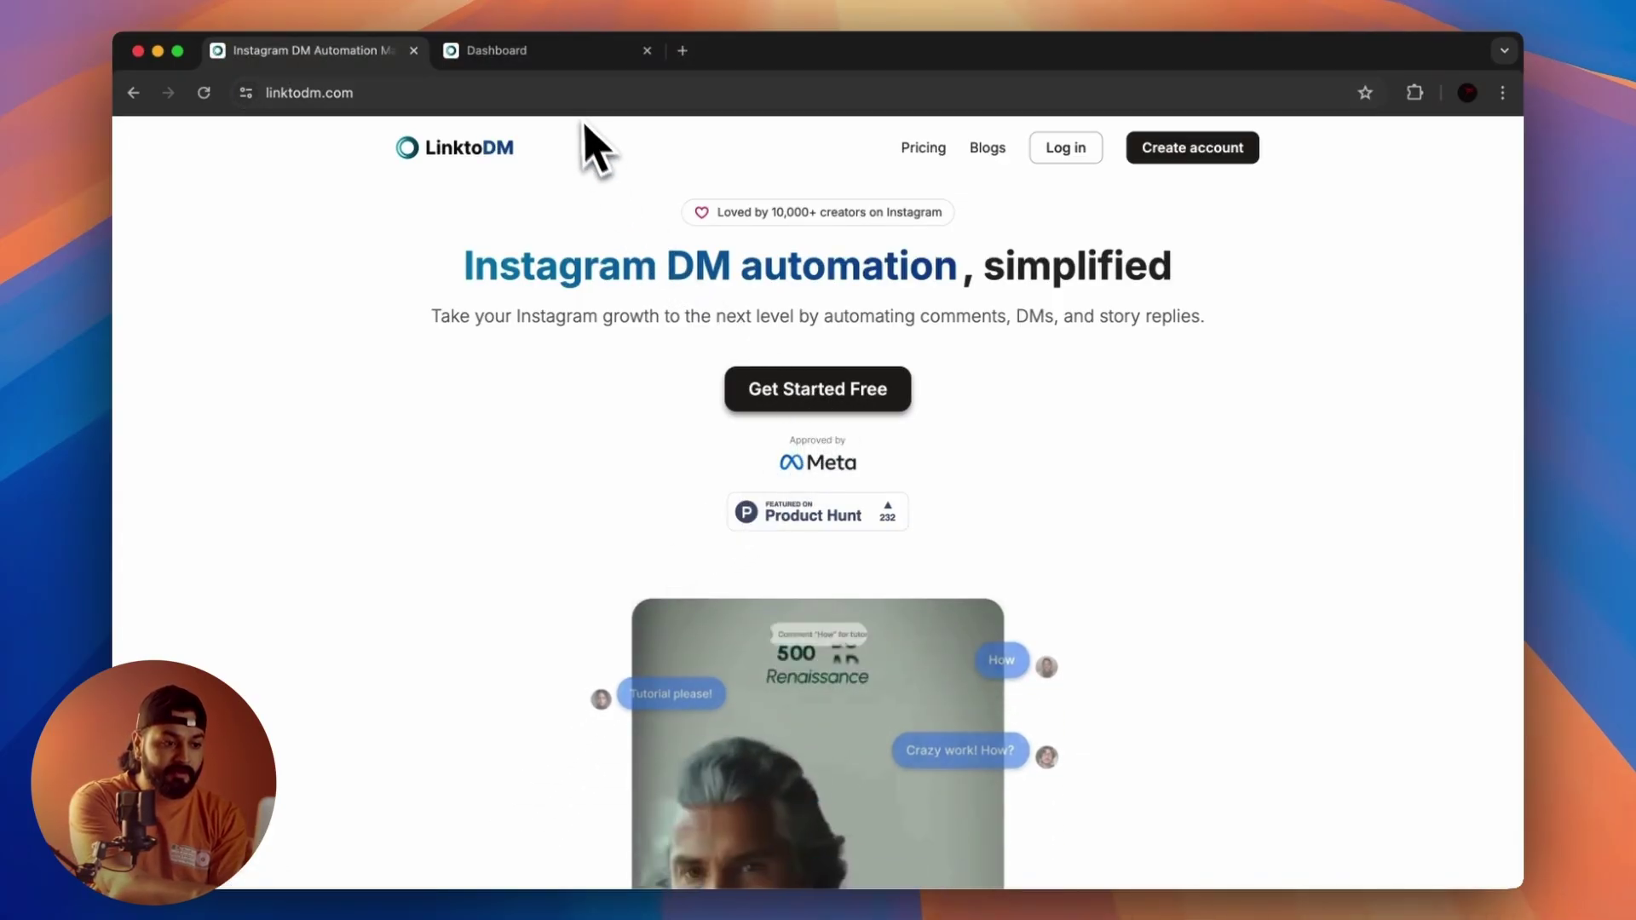
# Switch to the LinktoDM Dashboard showing the Post automations list.
pyautogui.click(564, 52)
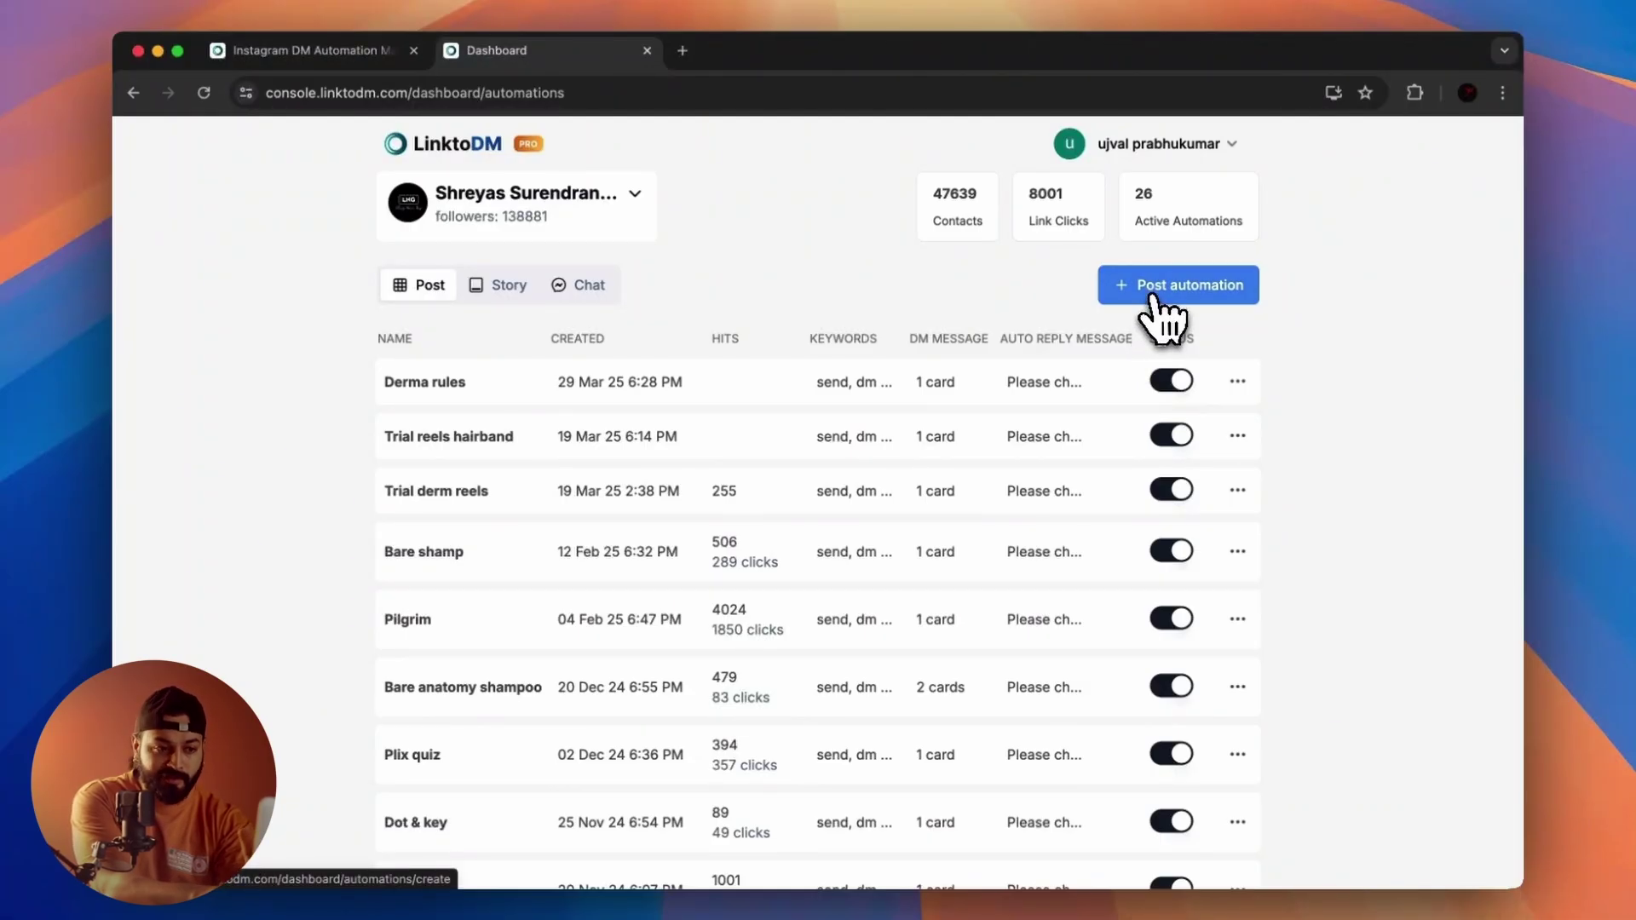
# Start a new post automation for the next post or reel, adding 'reel' as a trigger keyword.
pyautogui.click(1154, 292)
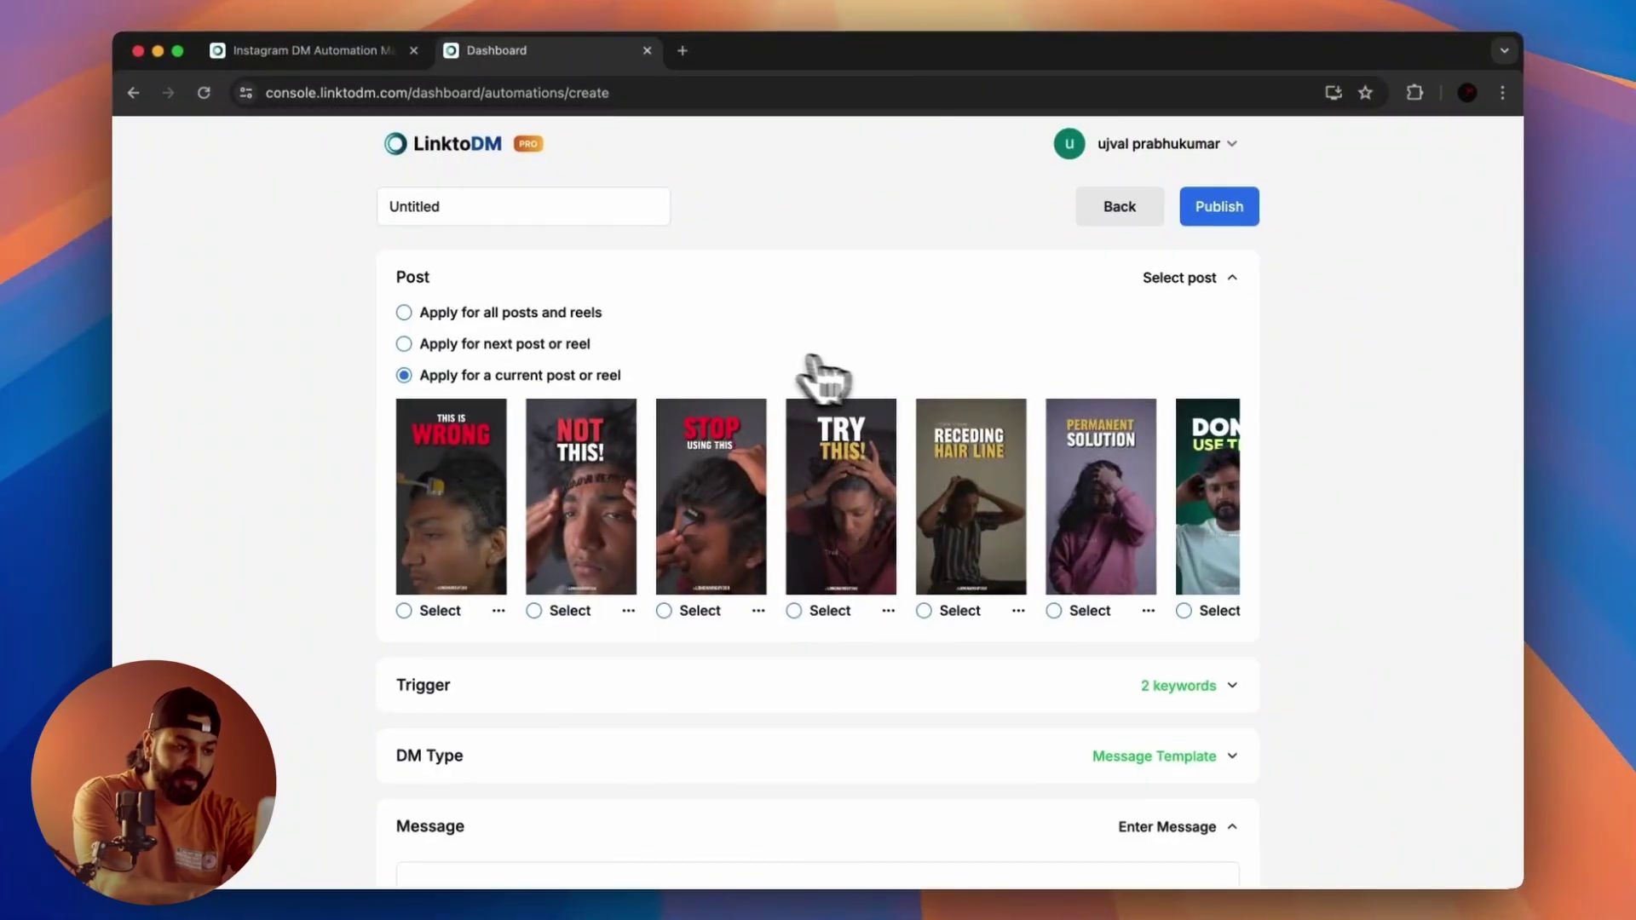
pyautogui.click(405, 345)
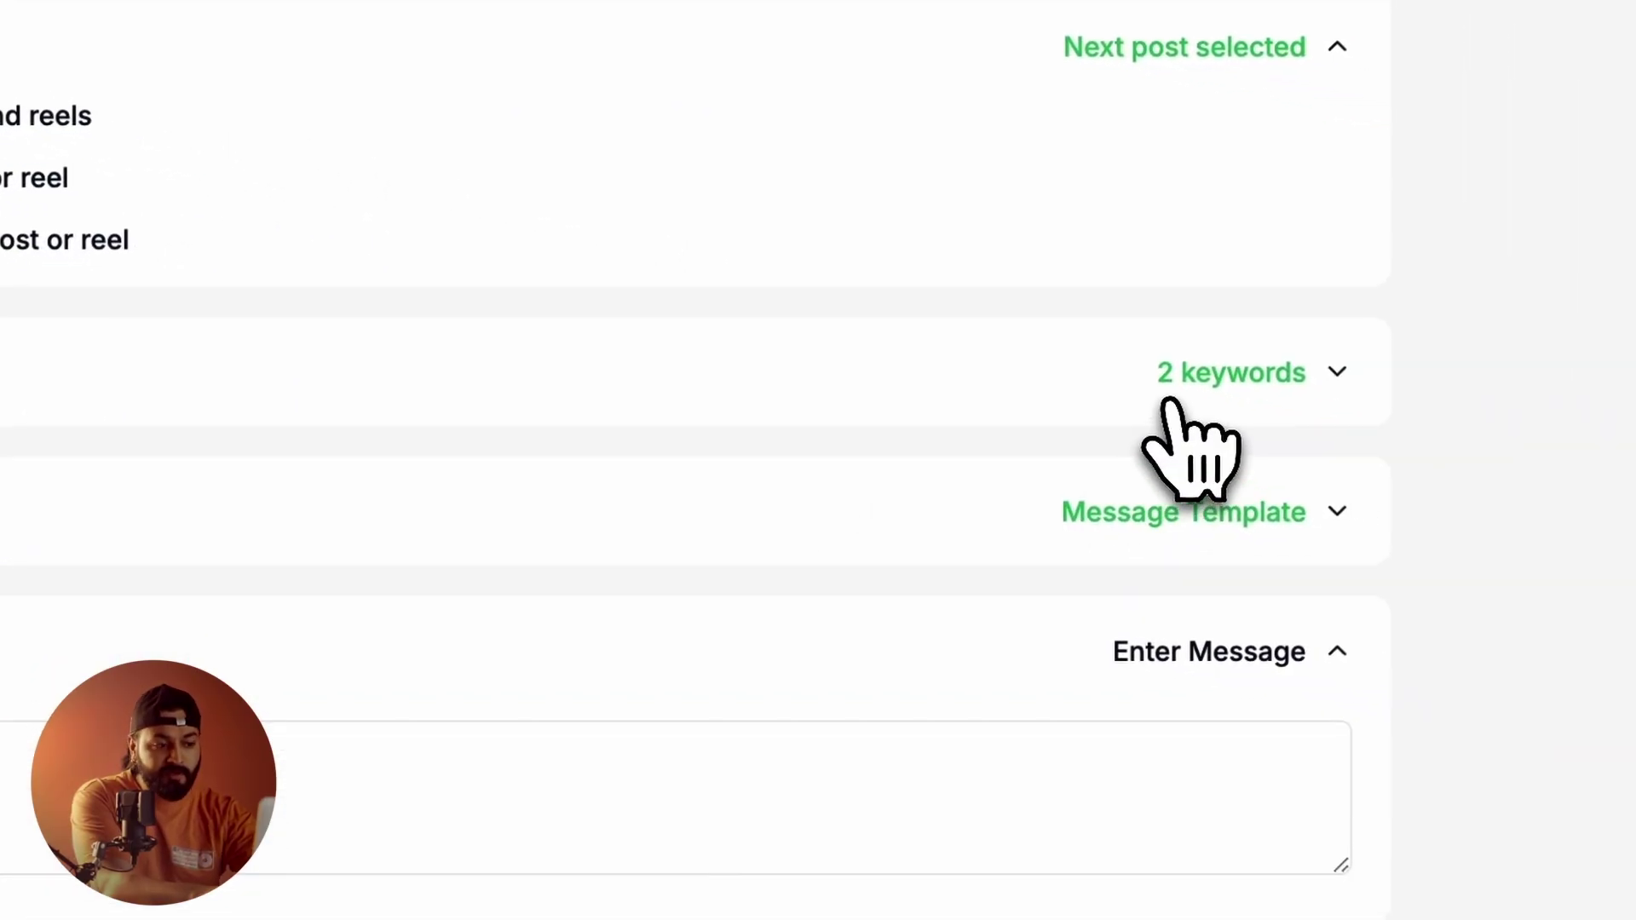
pyautogui.click(1188, 402)
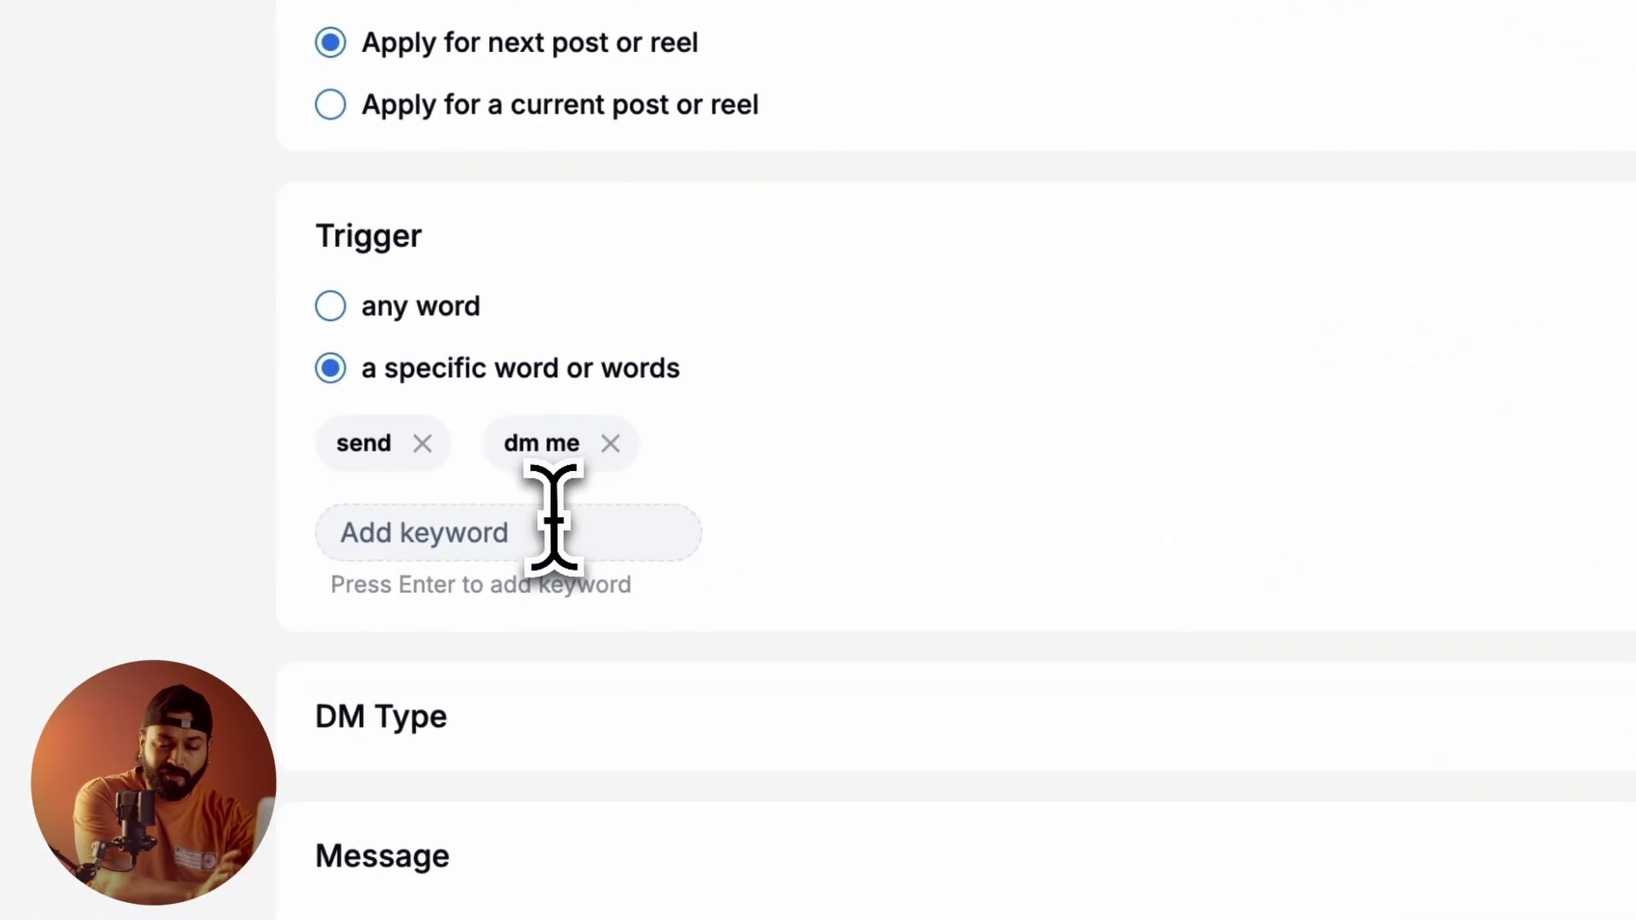
pyautogui.click(552, 528)
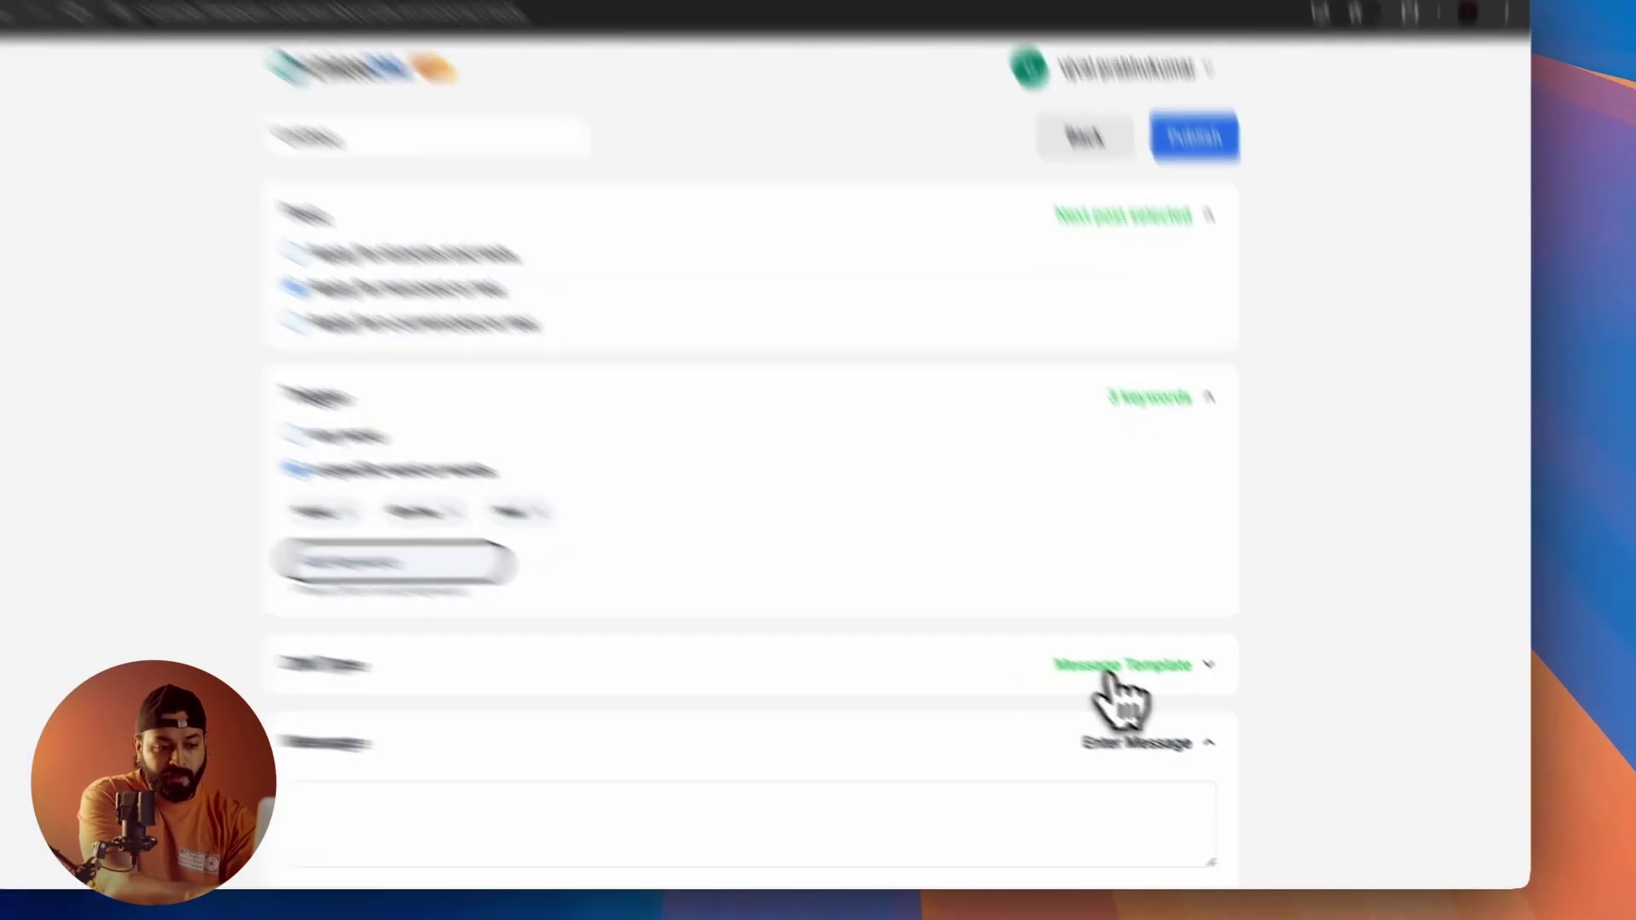
# Set the DM type to Button Image, leaving Button #1's image empty after cancelling the picker.
pyautogui.click(1142, 689)
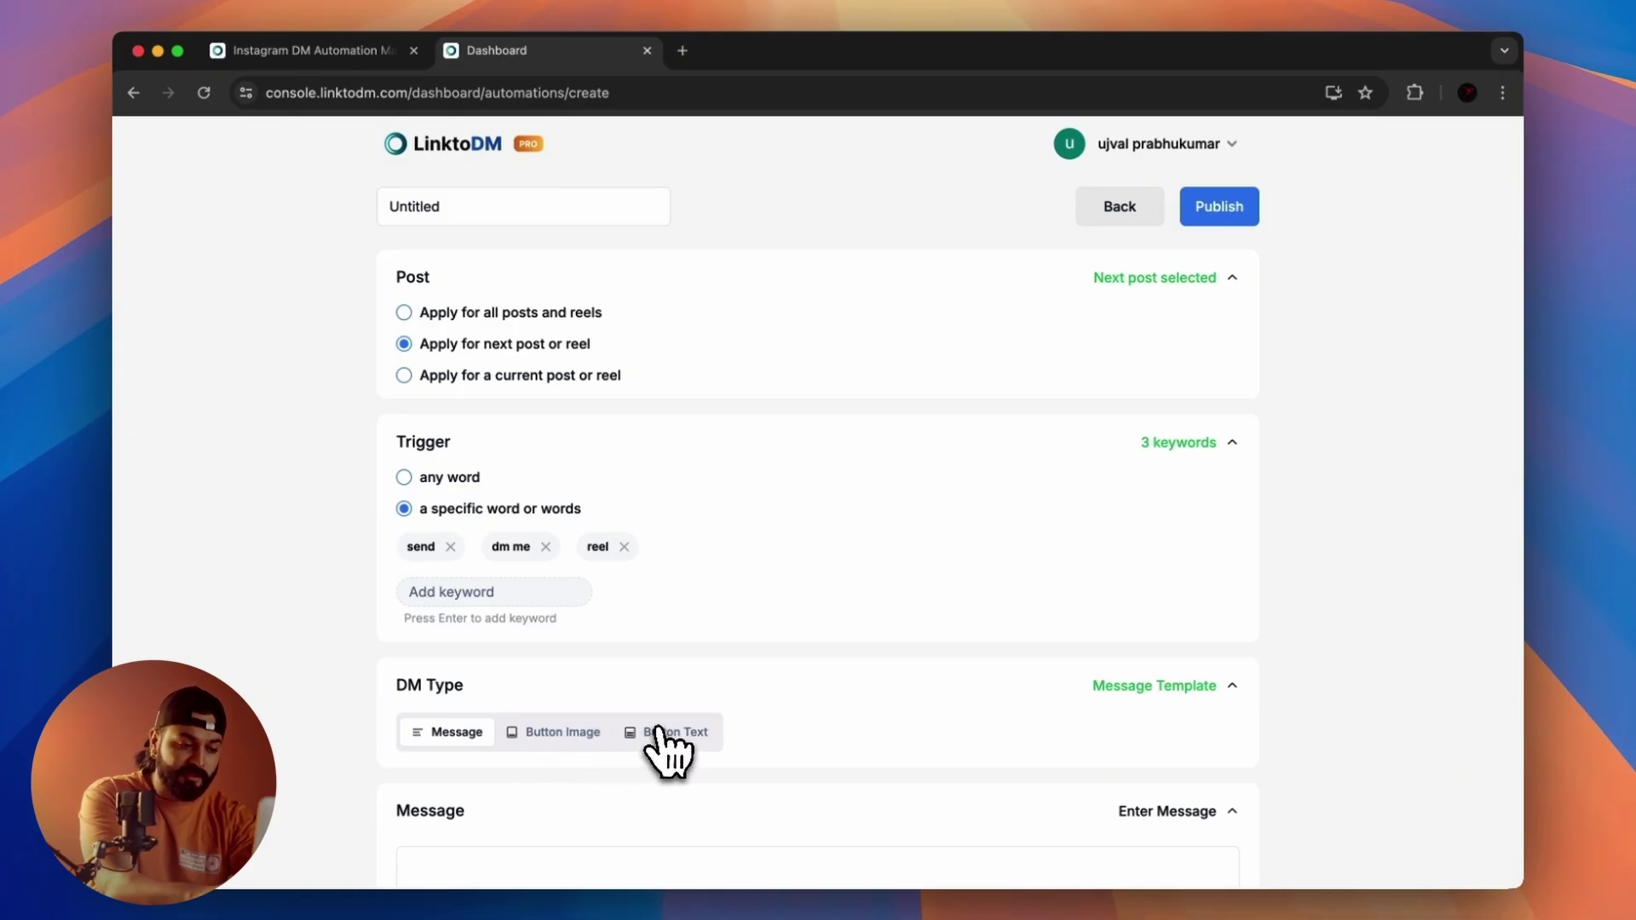
pyautogui.click(569, 735)
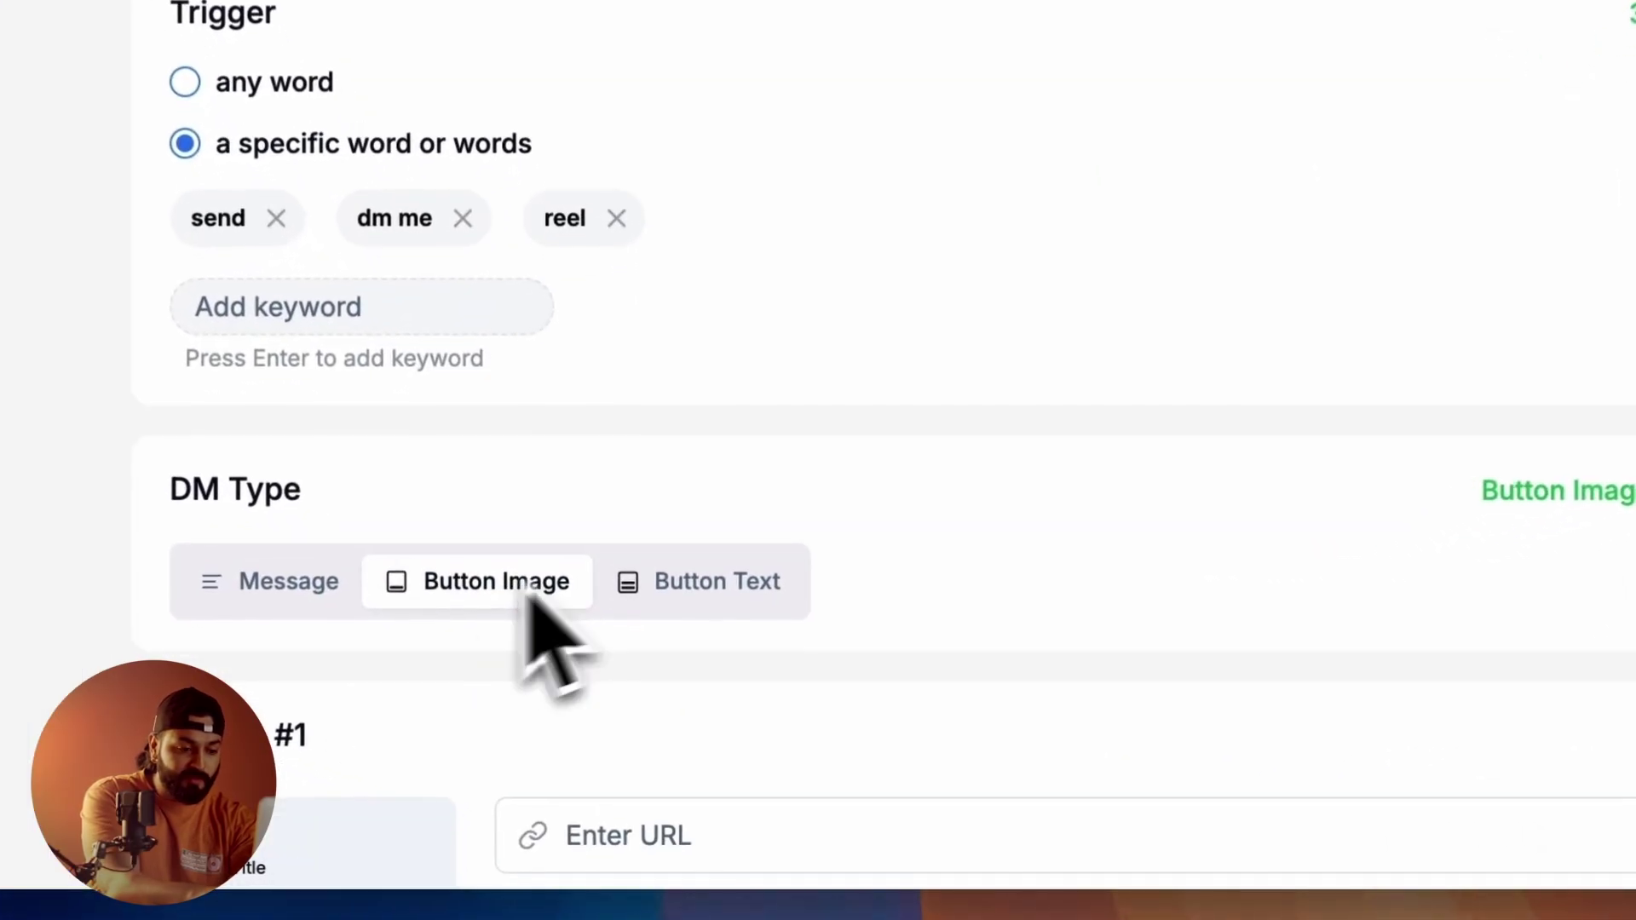
pyautogui.scroll(-2, 885, 676)
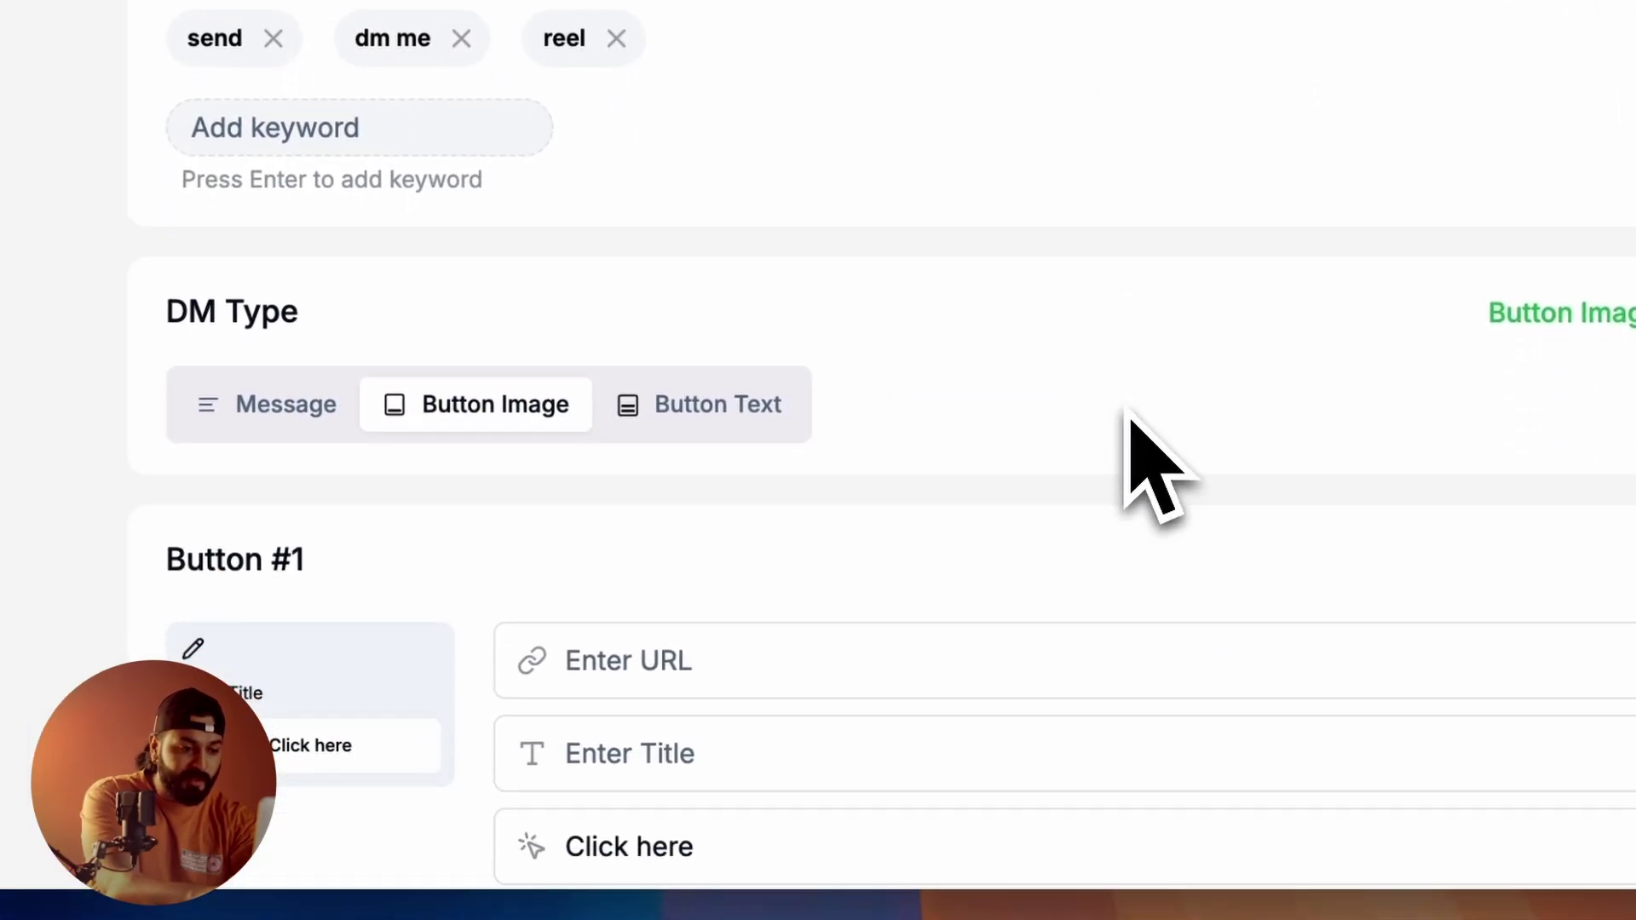
pyautogui.scroll(-2, 1133, 423)
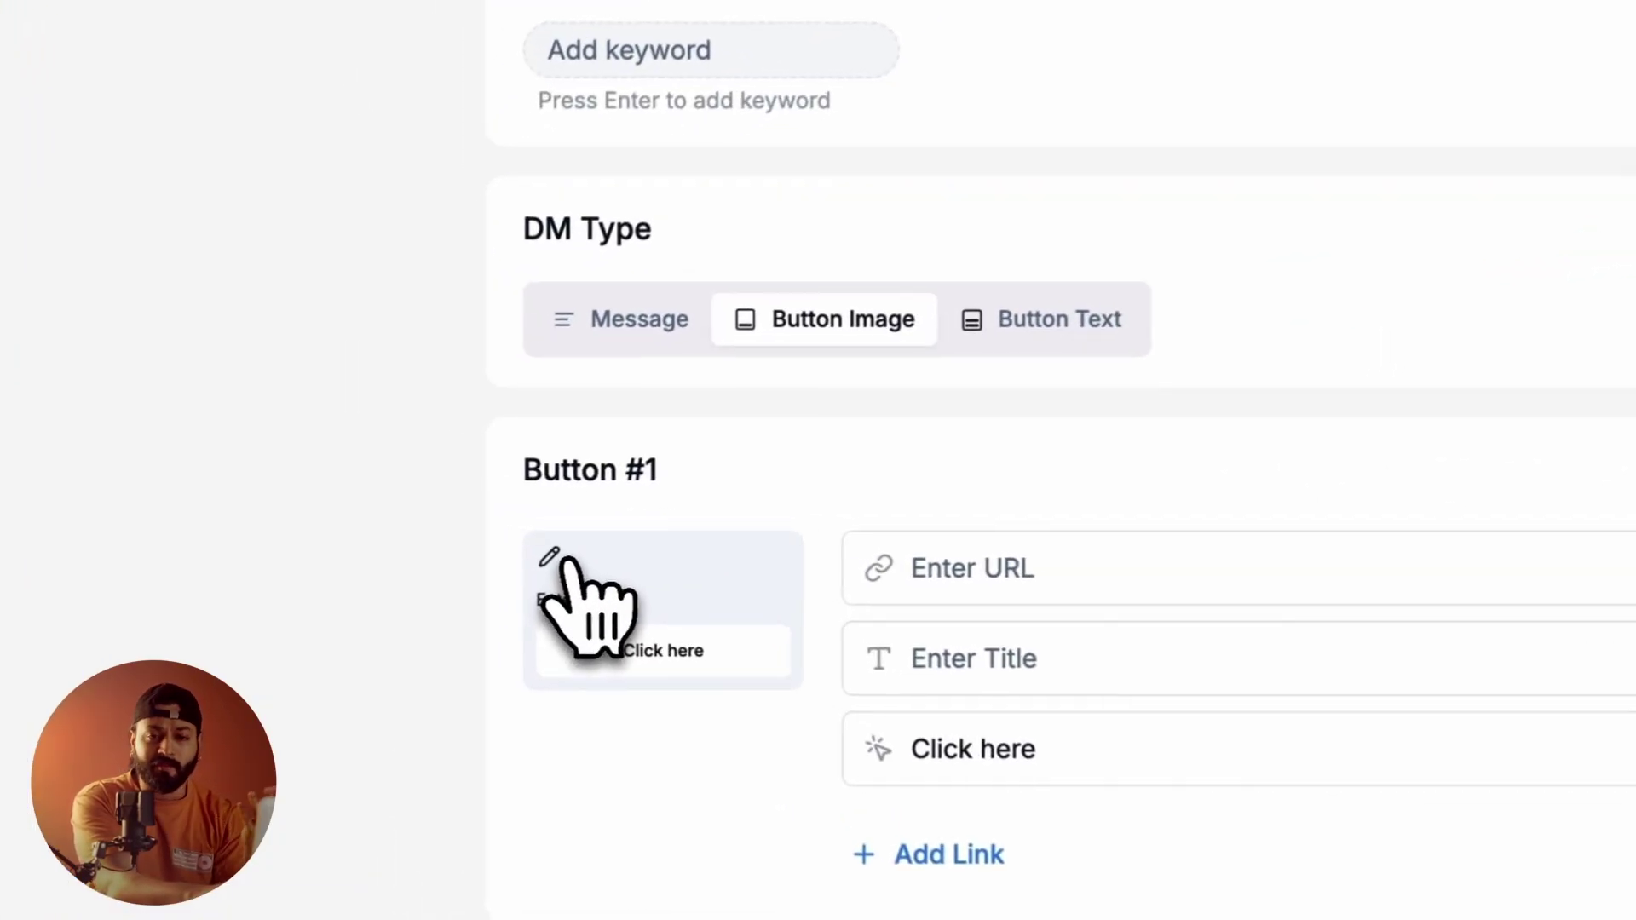
pyautogui.click(569, 569)
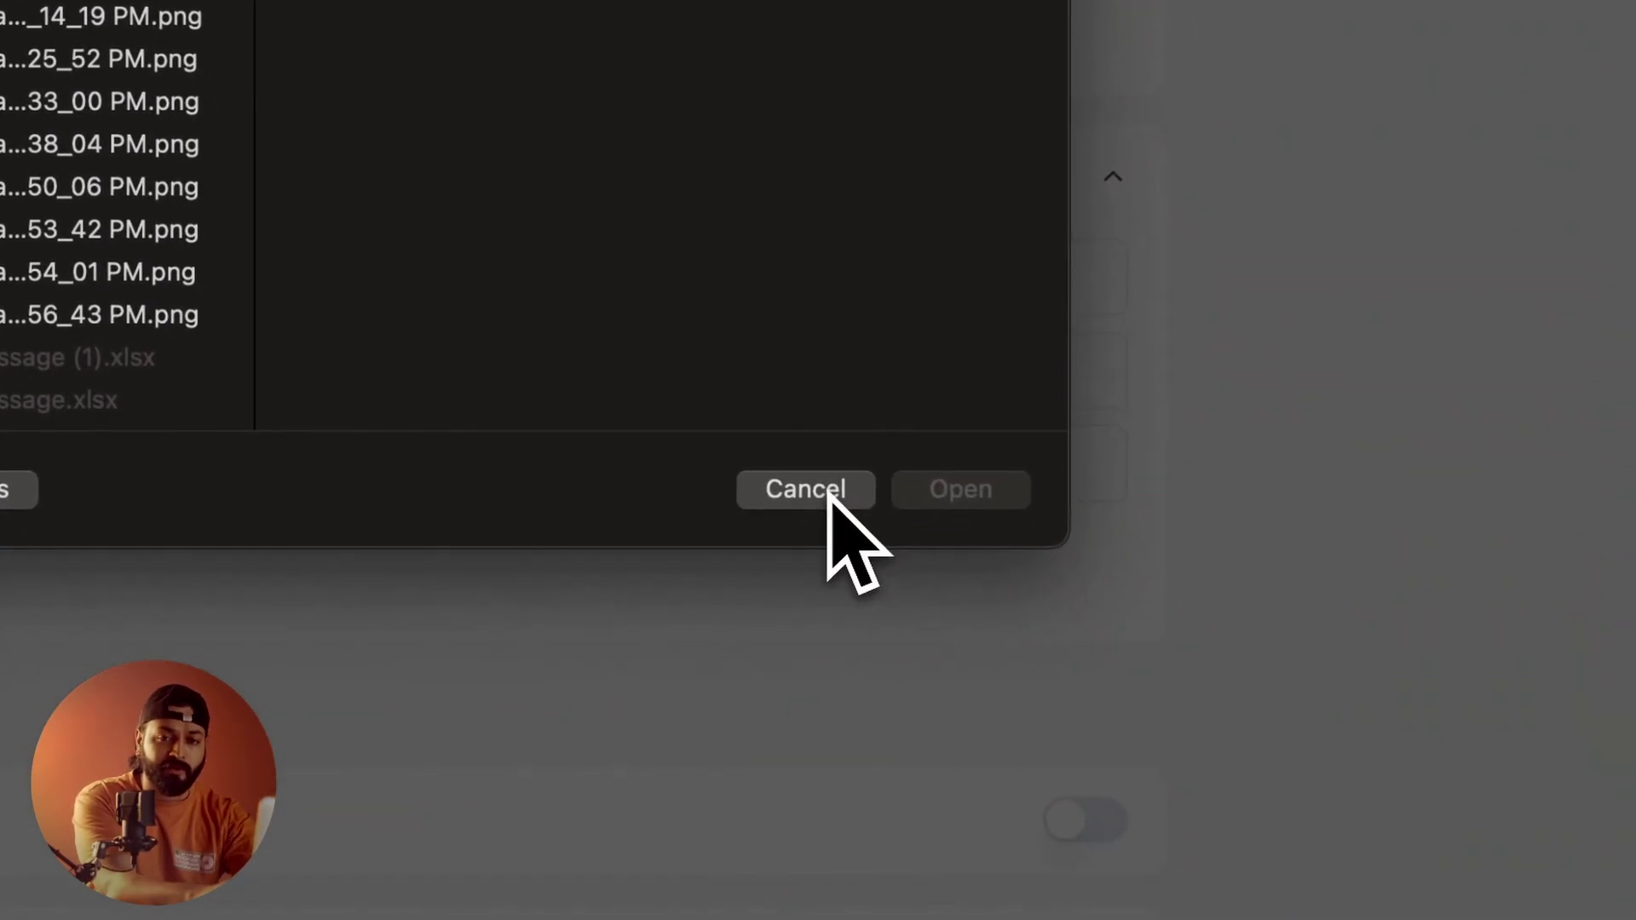
pyautogui.click(839, 509)
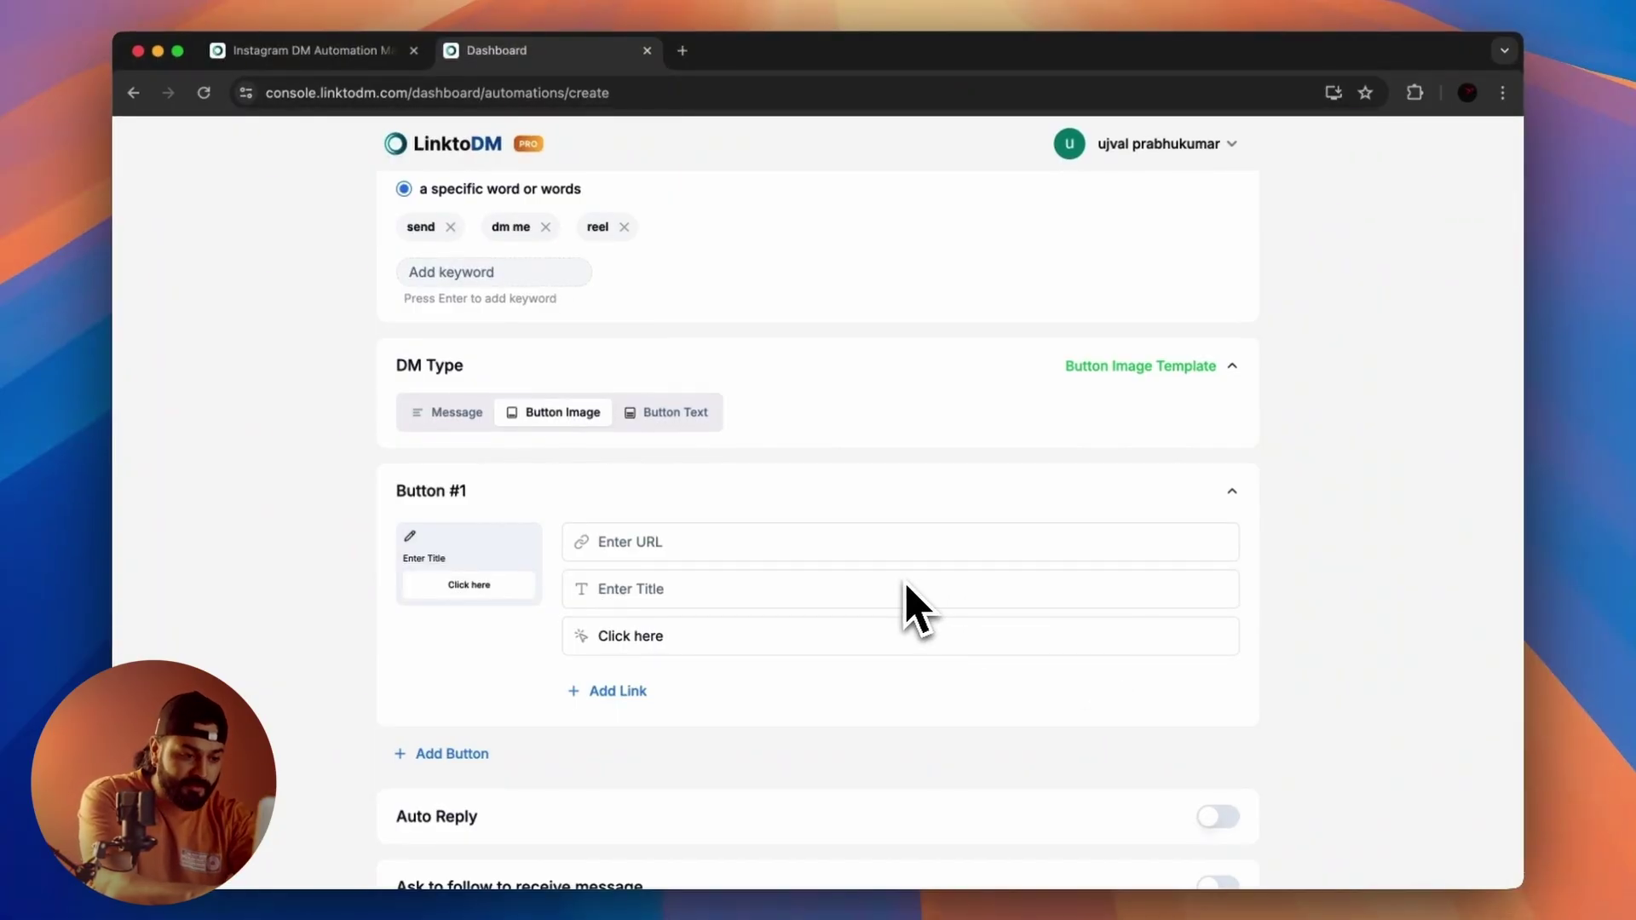
# Fill Button #1 with the Amazon Vincent Chase sunglasses link and its fetched product title.
pyautogui.click(684, 545)
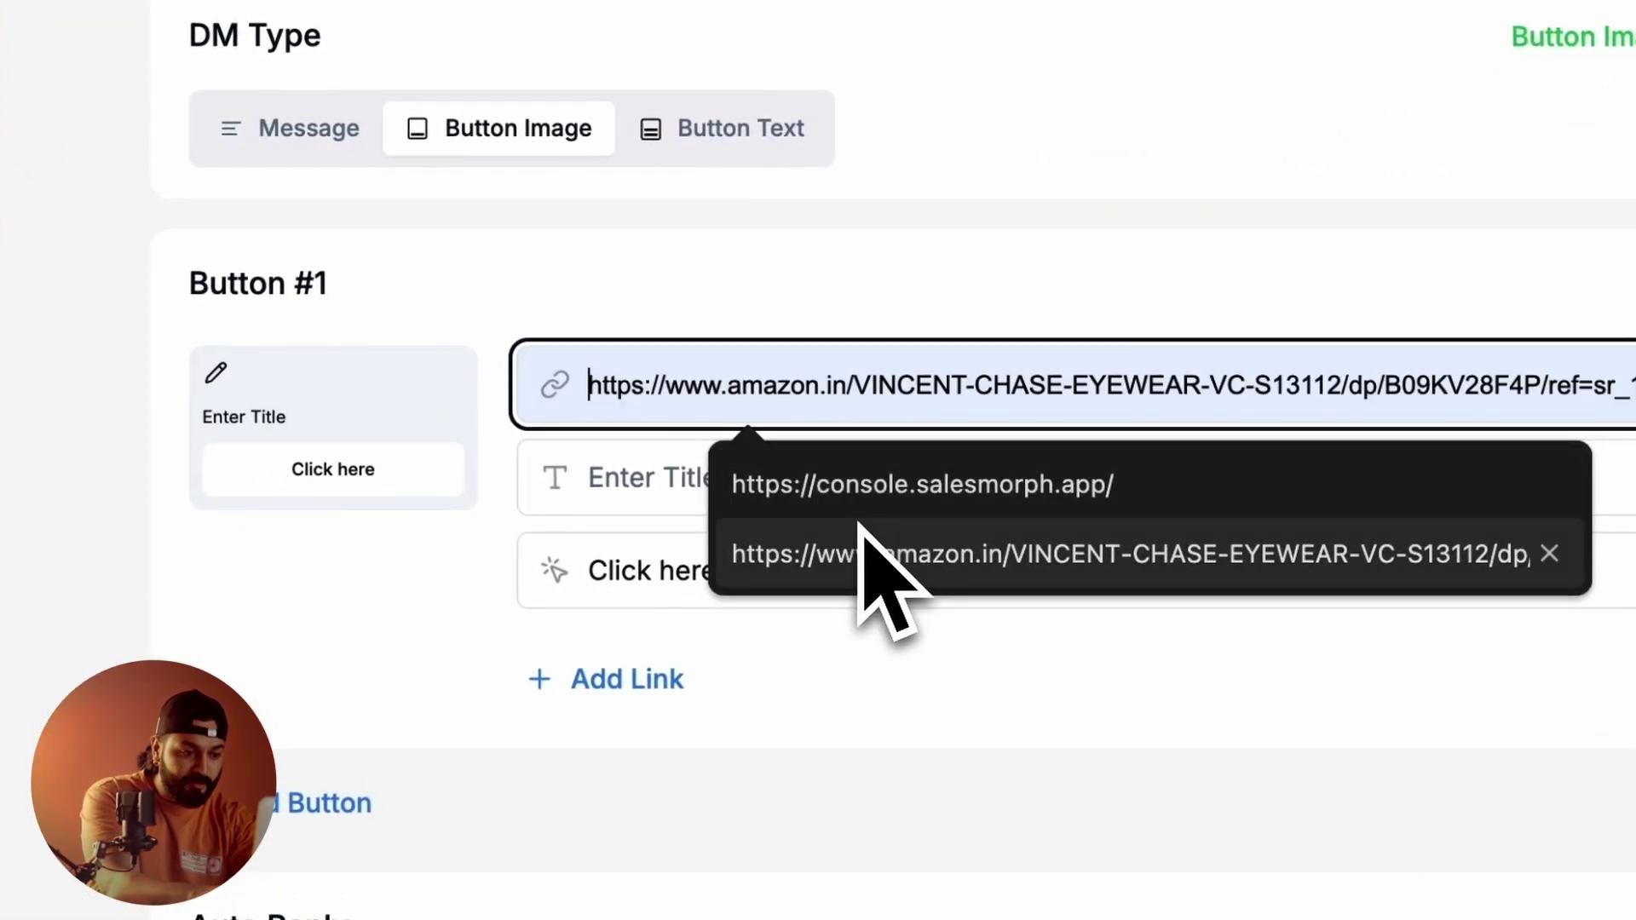
pyautogui.click(862, 552)
pyautogui.click(789, 477)
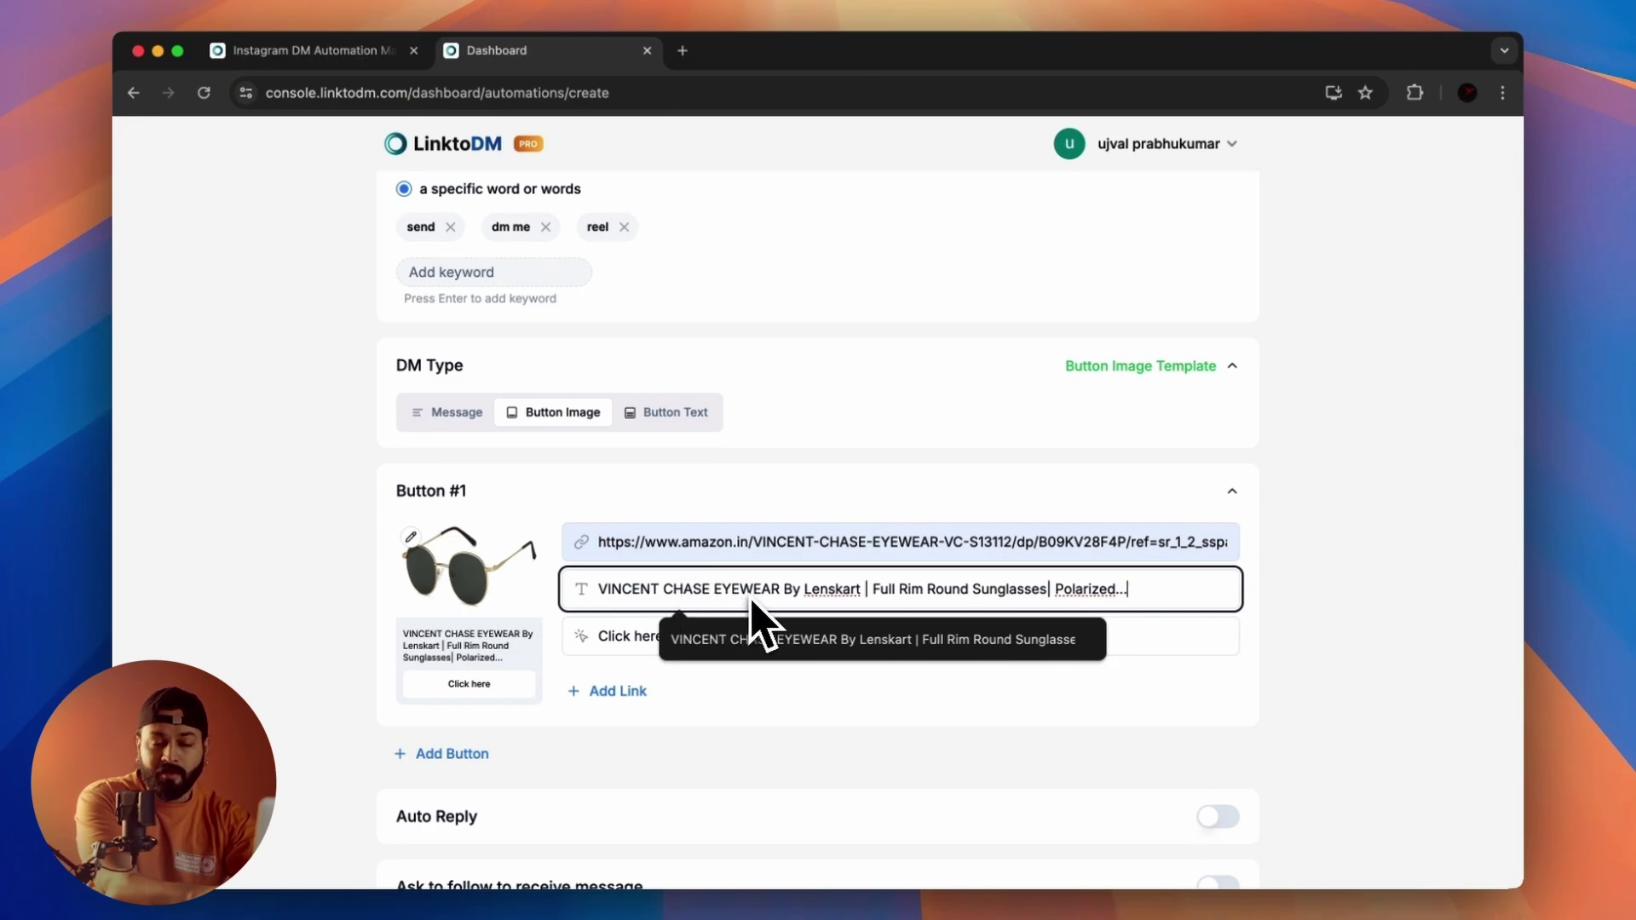
pyautogui.press('super+a')
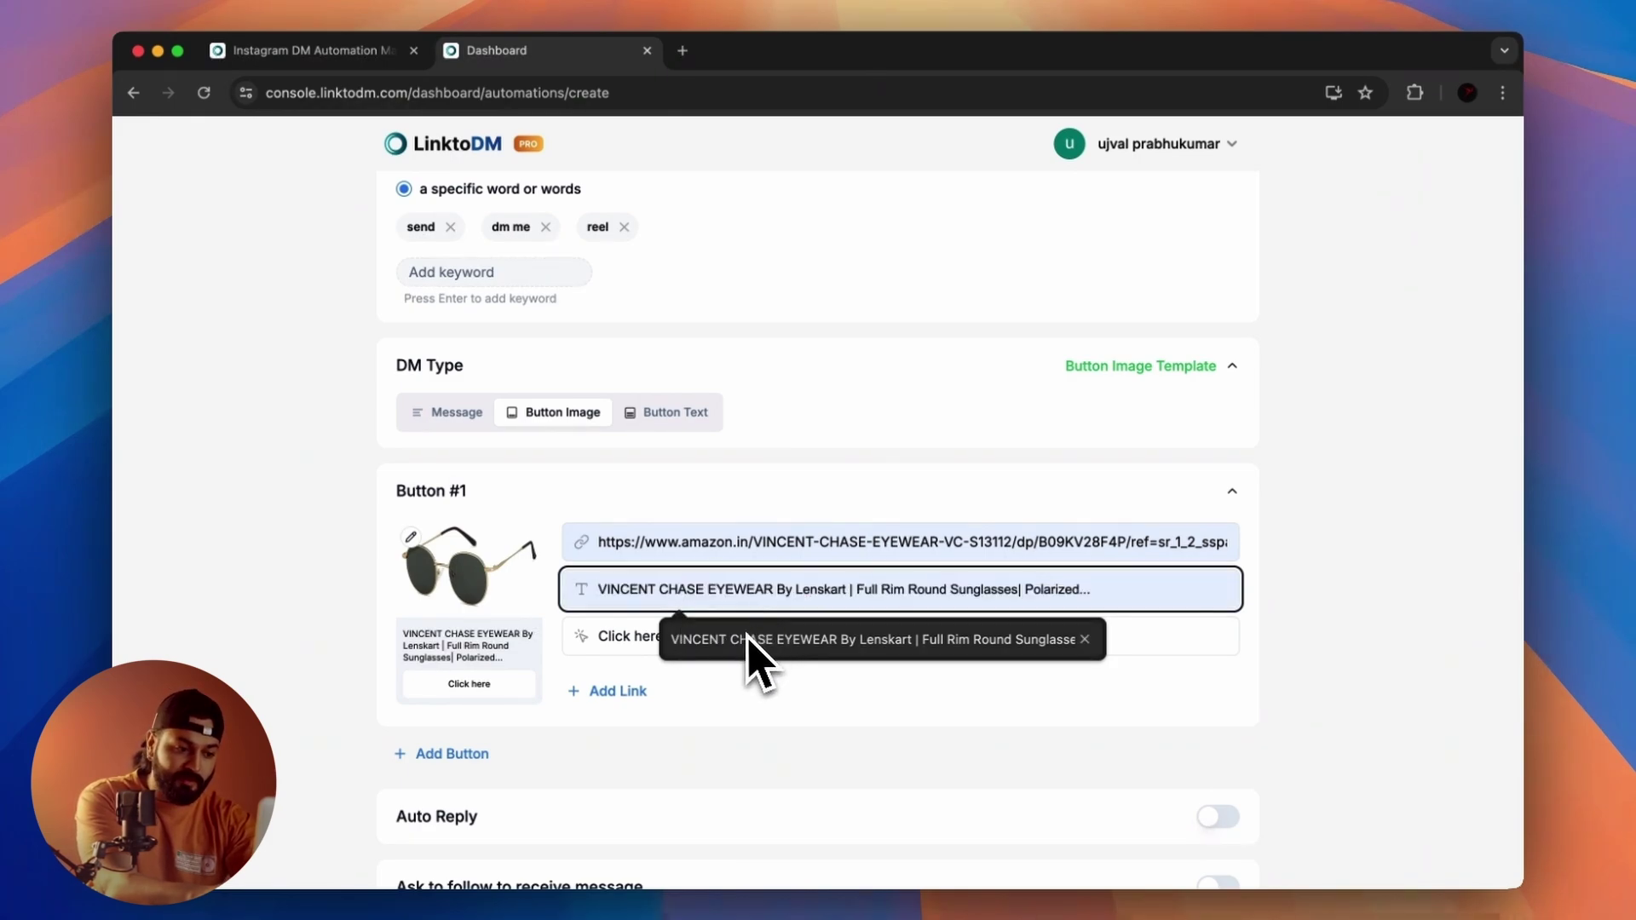
pyautogui.write('VINCENT CHASE EYEWEAR By Lenskart | Full Rim Round Sunglasses| Polarized...')
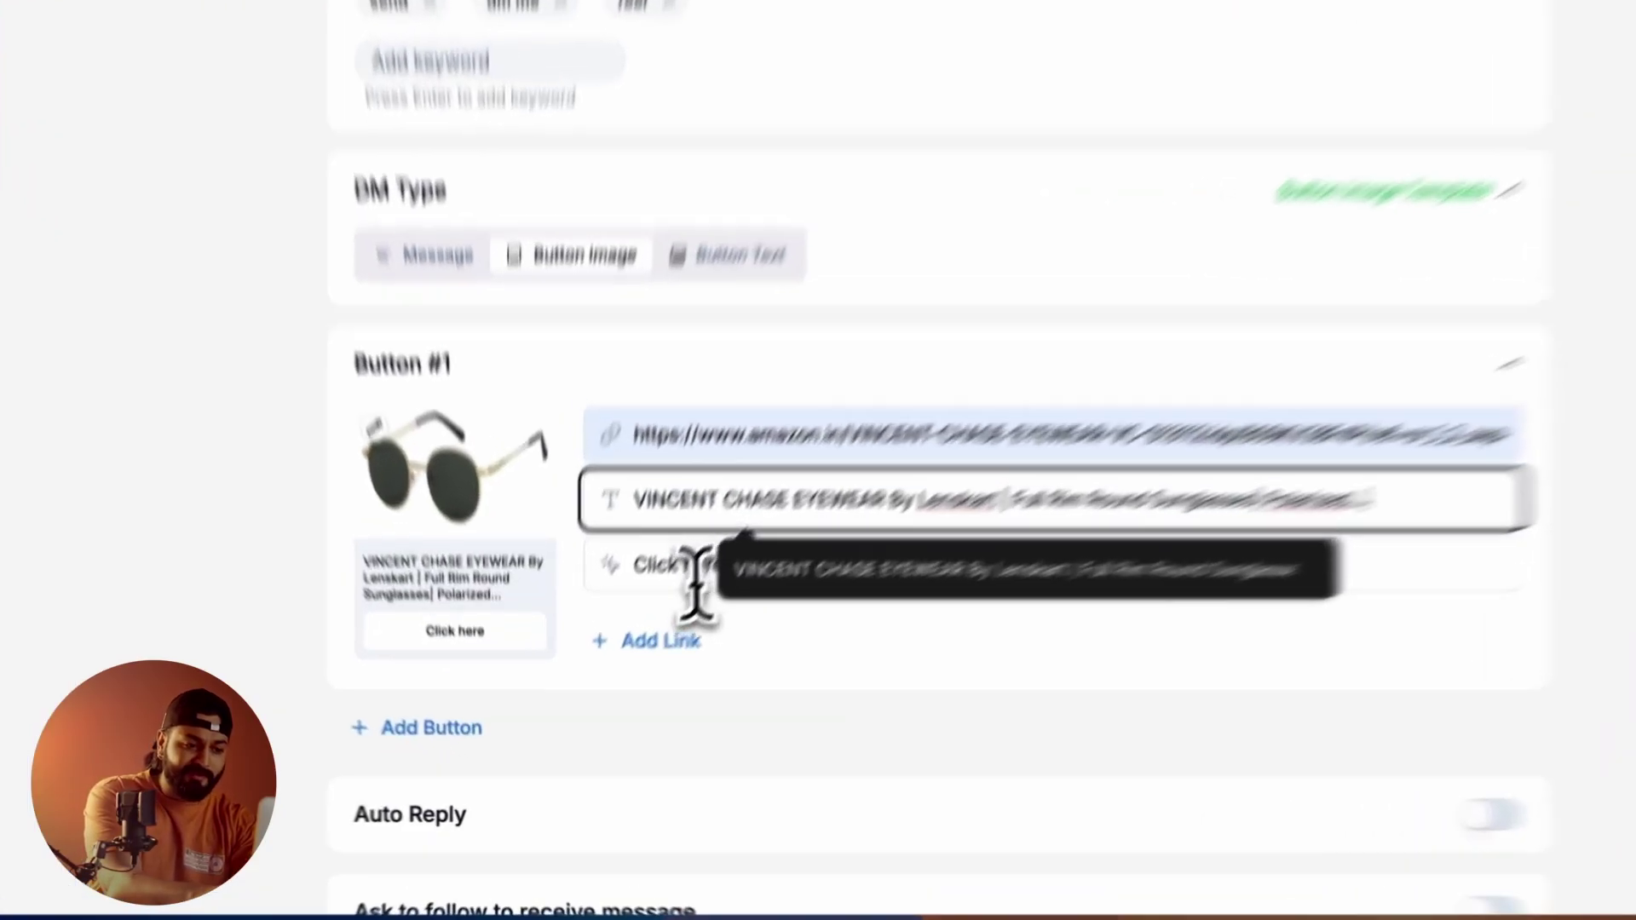
# Change the button label from 'Click here' to 'buy here'.
pyautogui.click(631, 639)
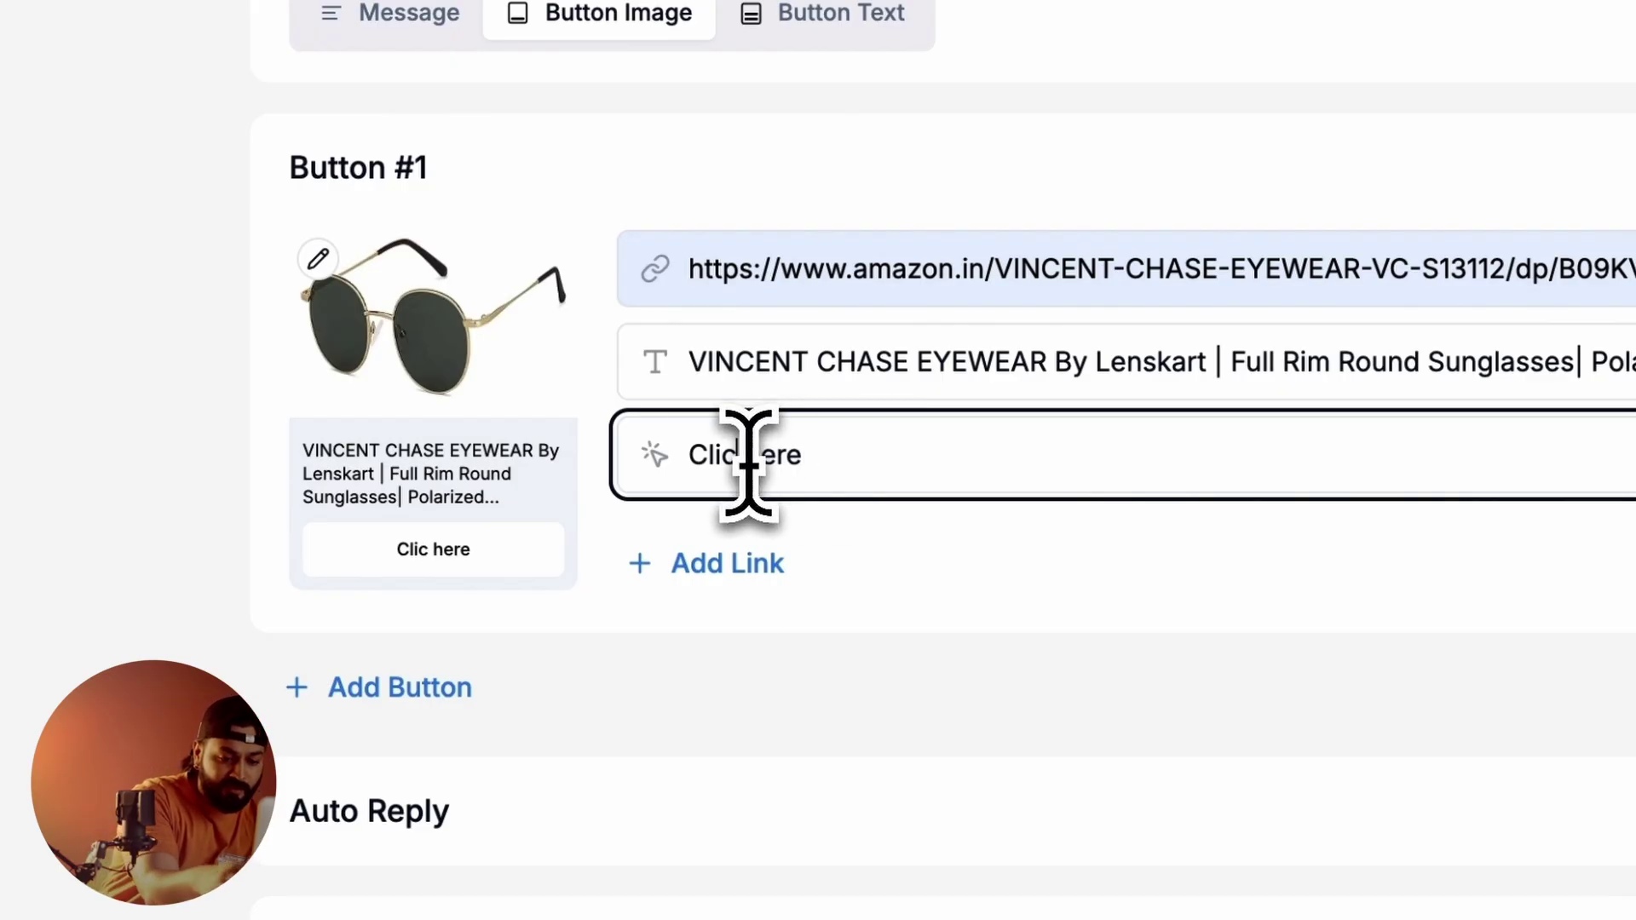
pyautogui.press('BackSpace')
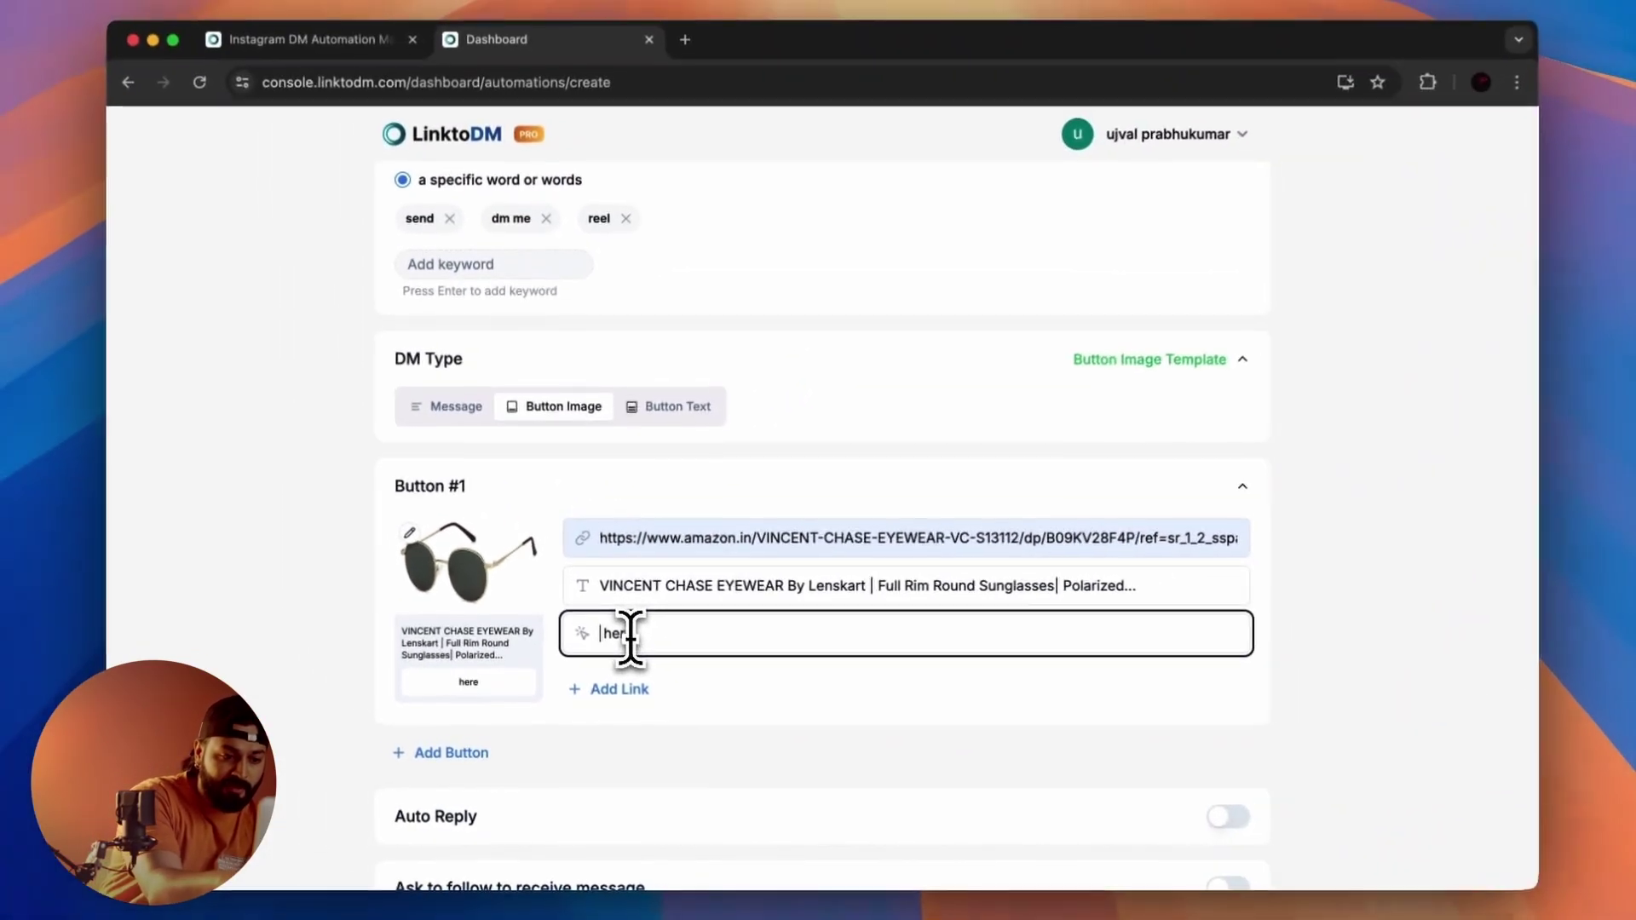
pyautogui.write('buy')
pyautogui.click(687, 636)
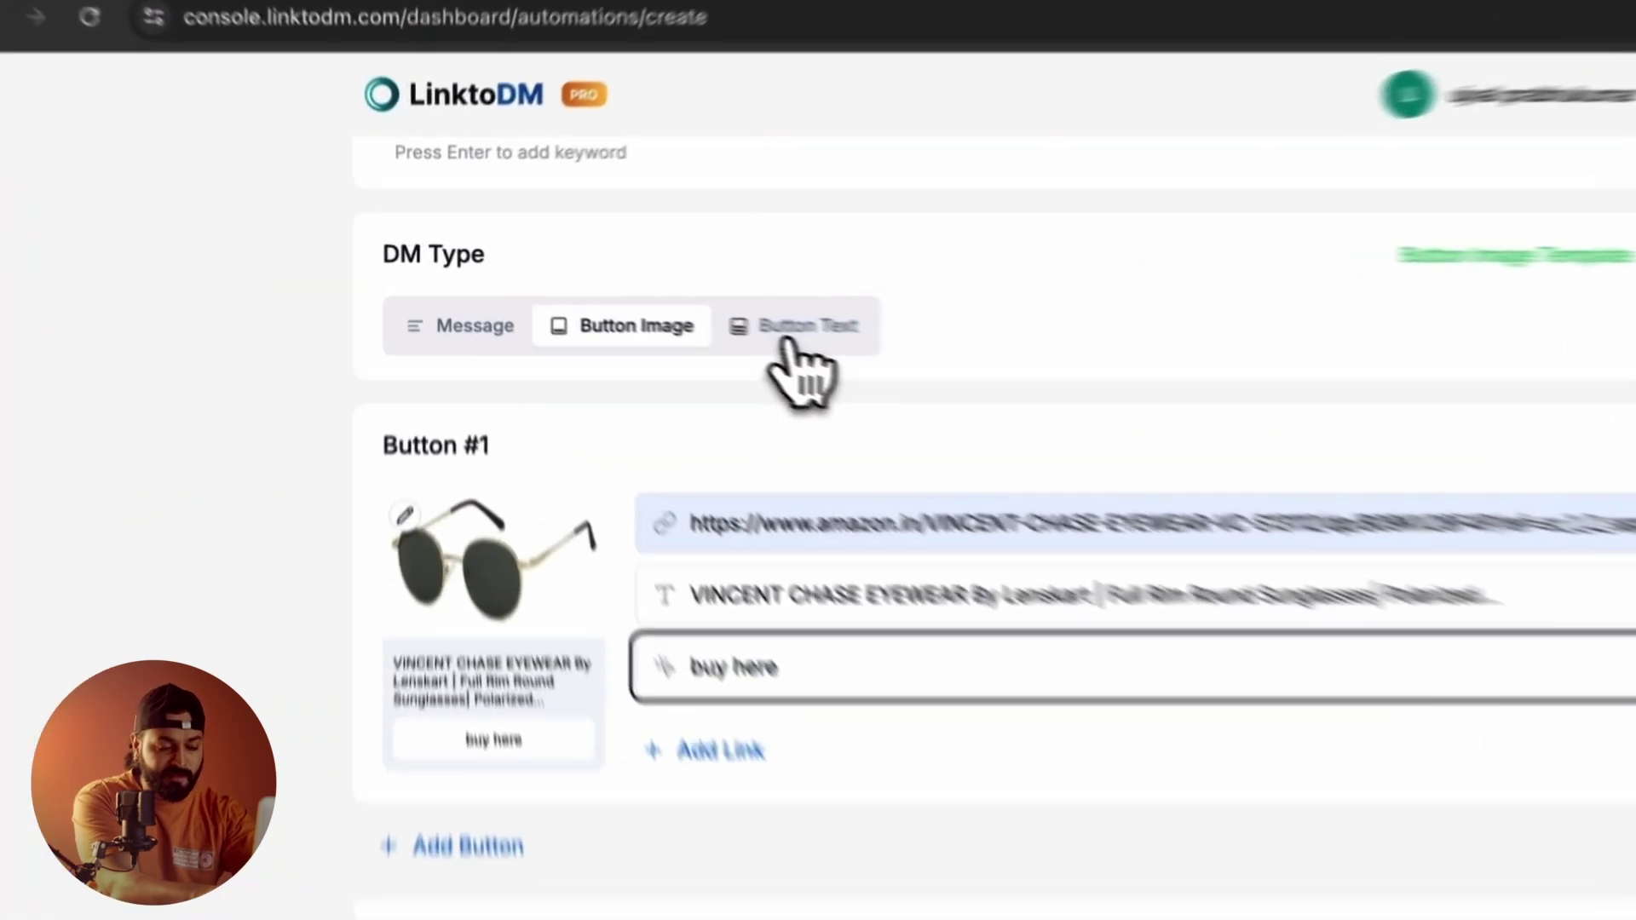
# Confirm Button Image as the DM type and switch Auto Reply on for comments.
pyautogui.click(660, 307)
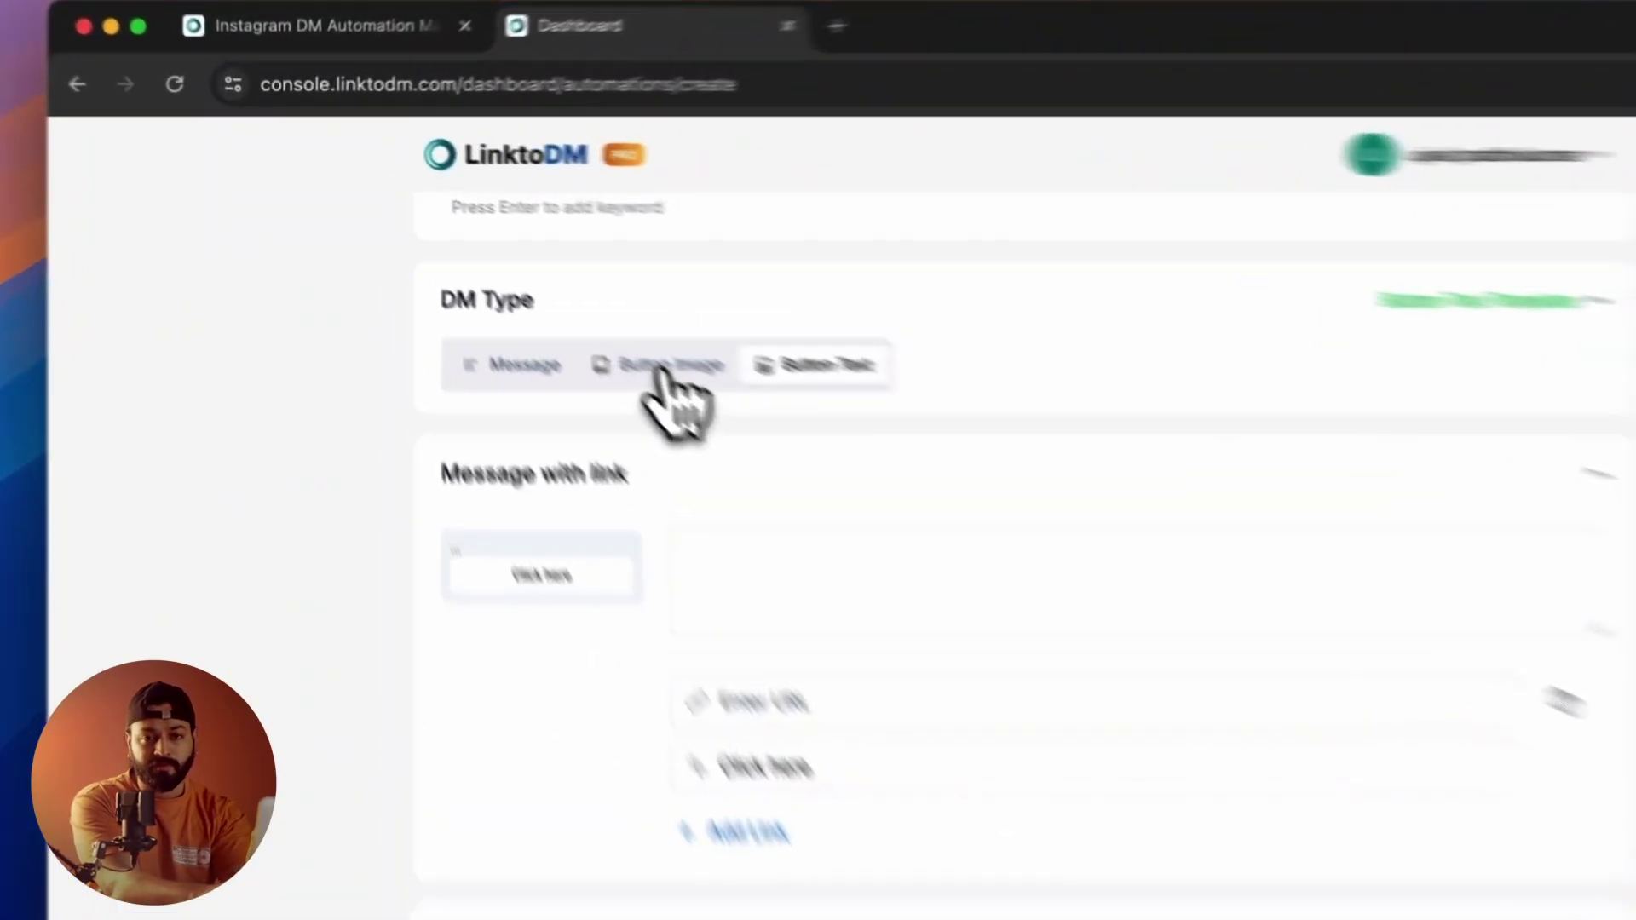
pyautogui.click(558, 295)
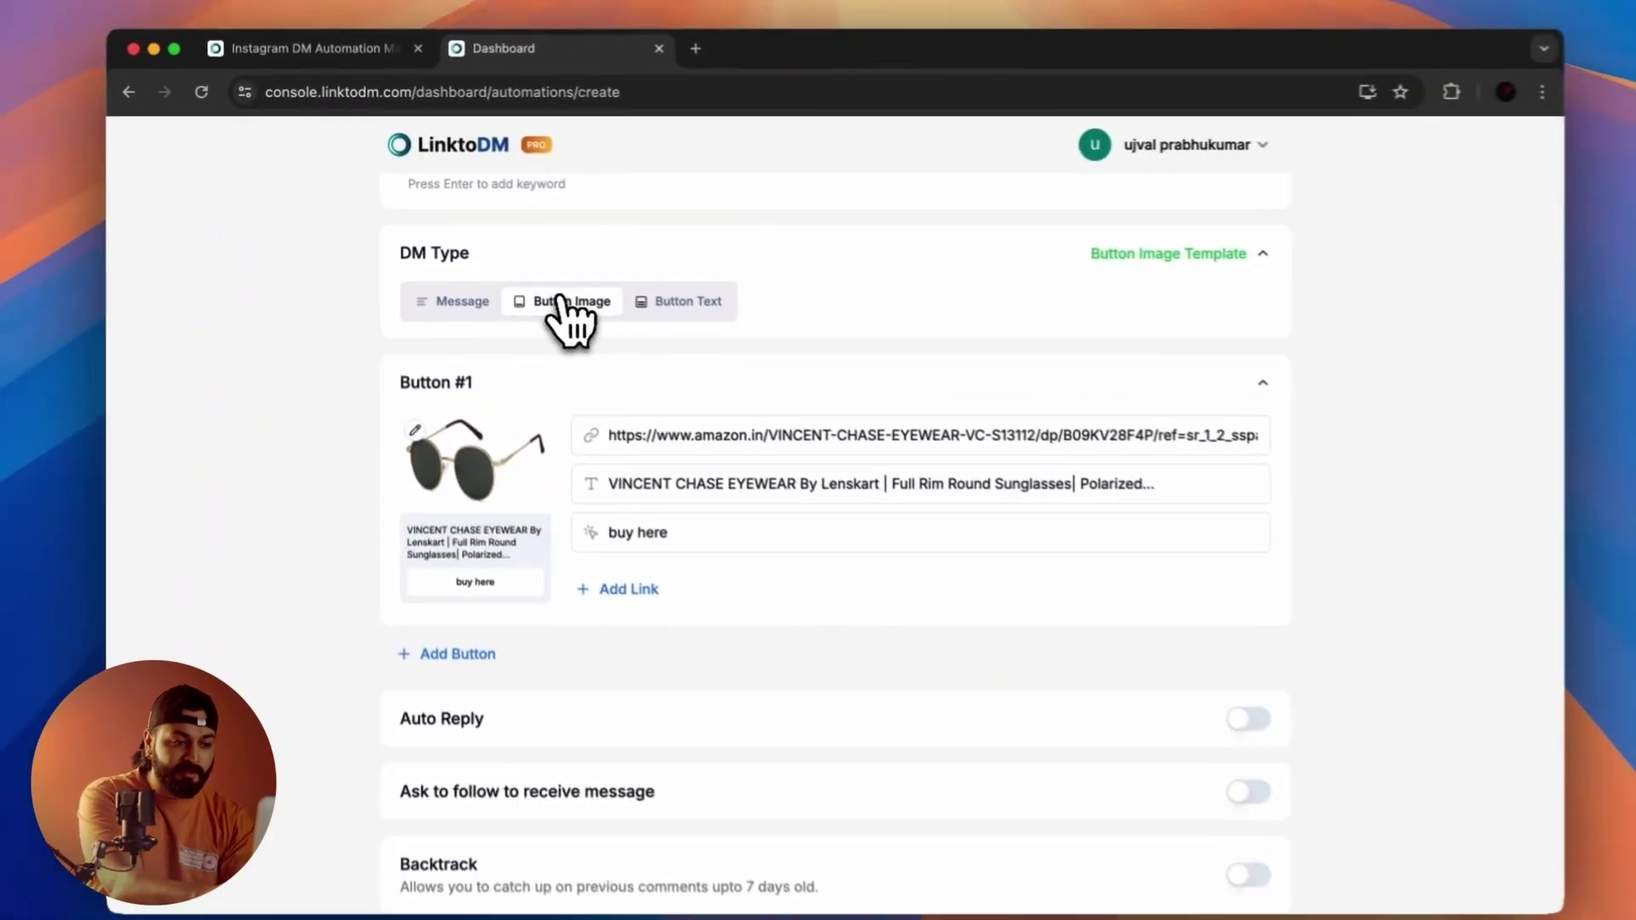
pyautogui.scroll(-3, 818, 477)
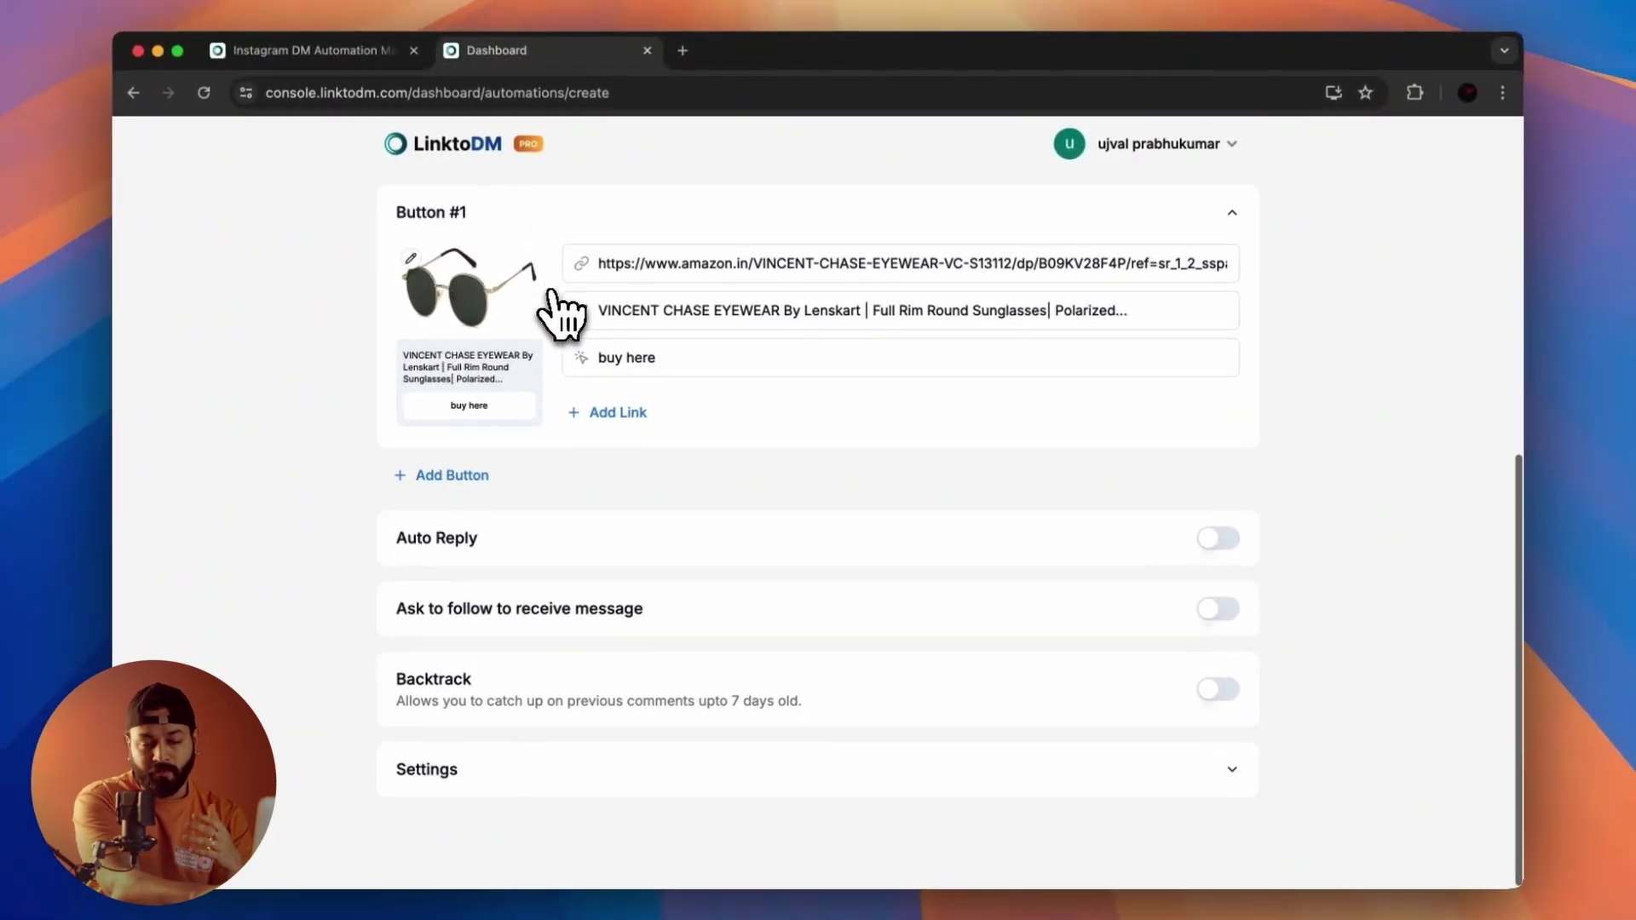
pyautogui.click(1218, 537)
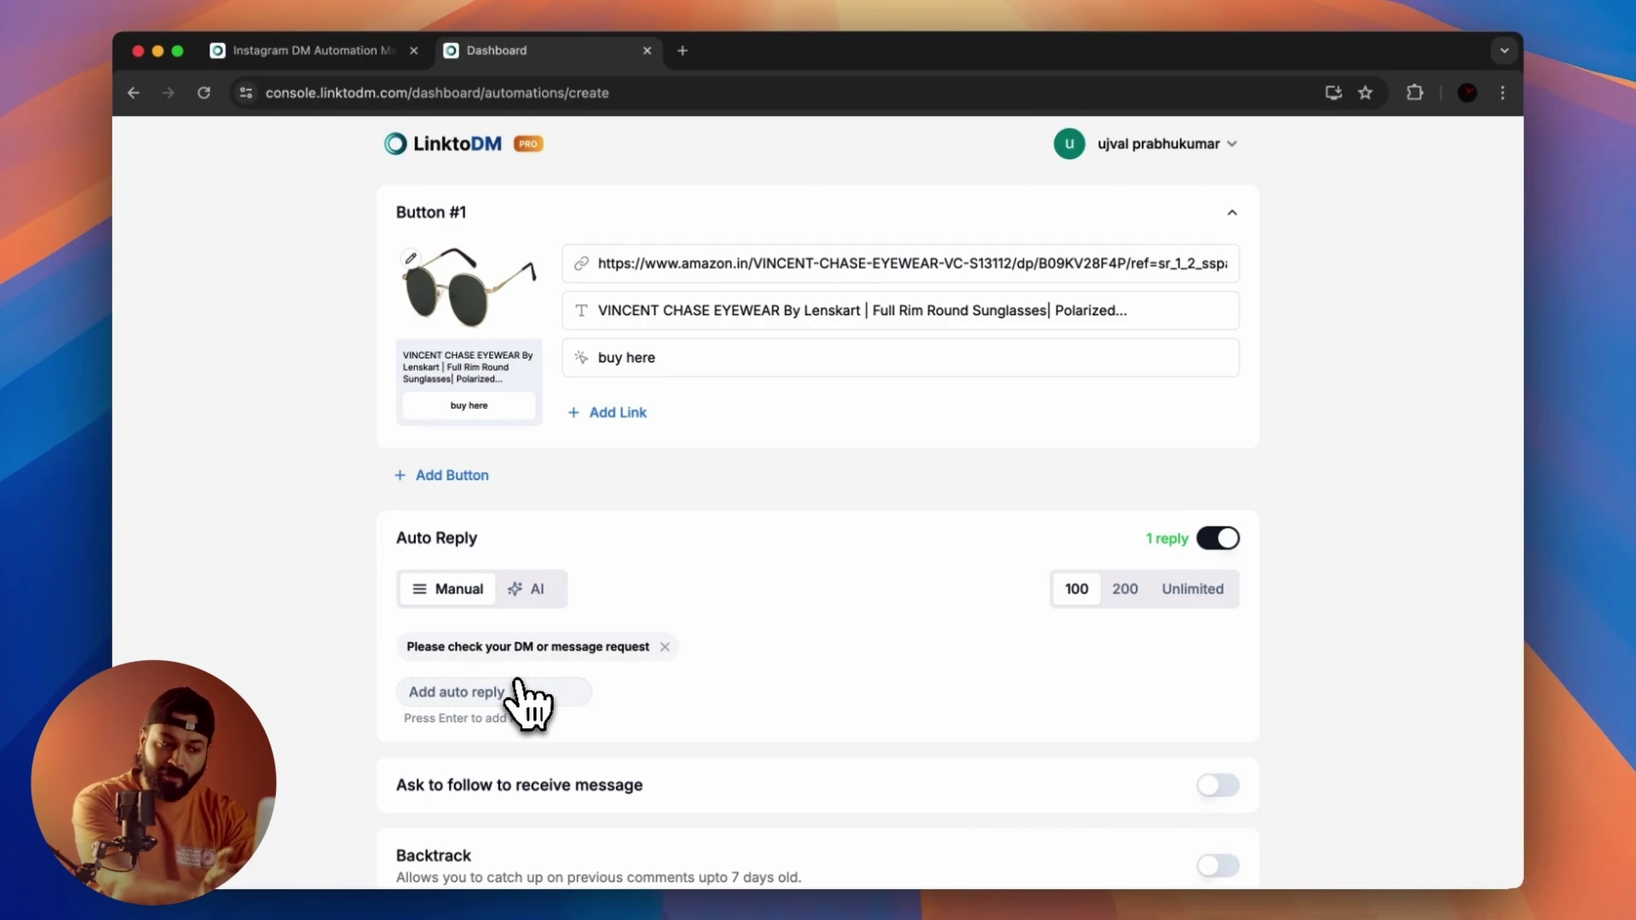
# Switch Auto Reply to AI mode with an Unlimited limit and generate three reply previews.
pyautogui.click(539, 596)
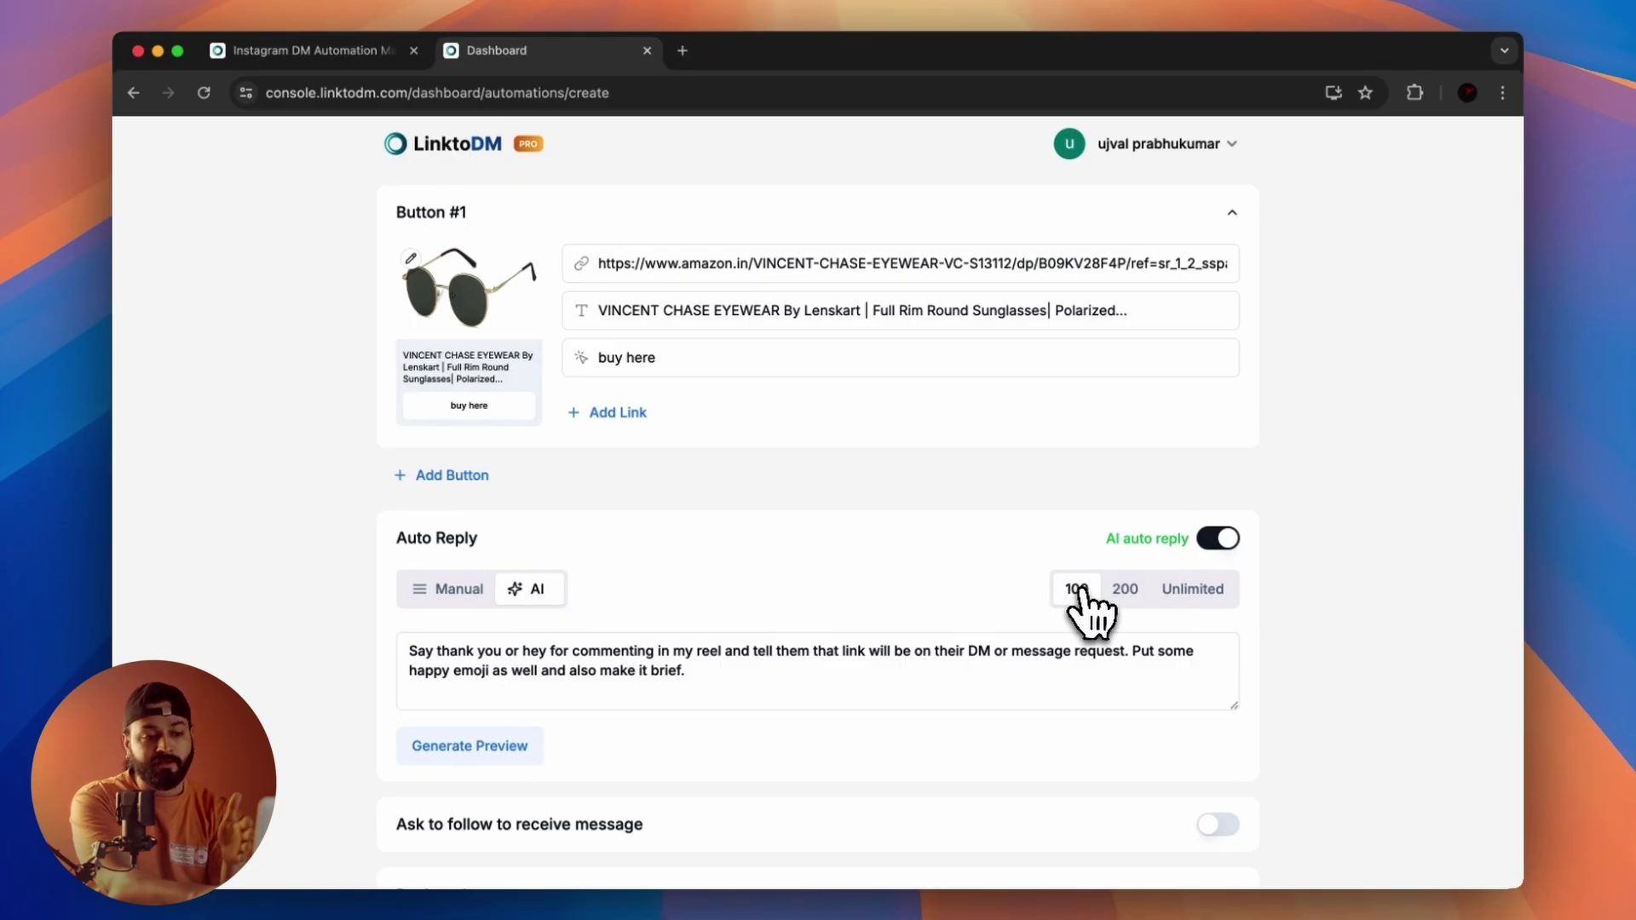
pyautogui.click(1133, 595)
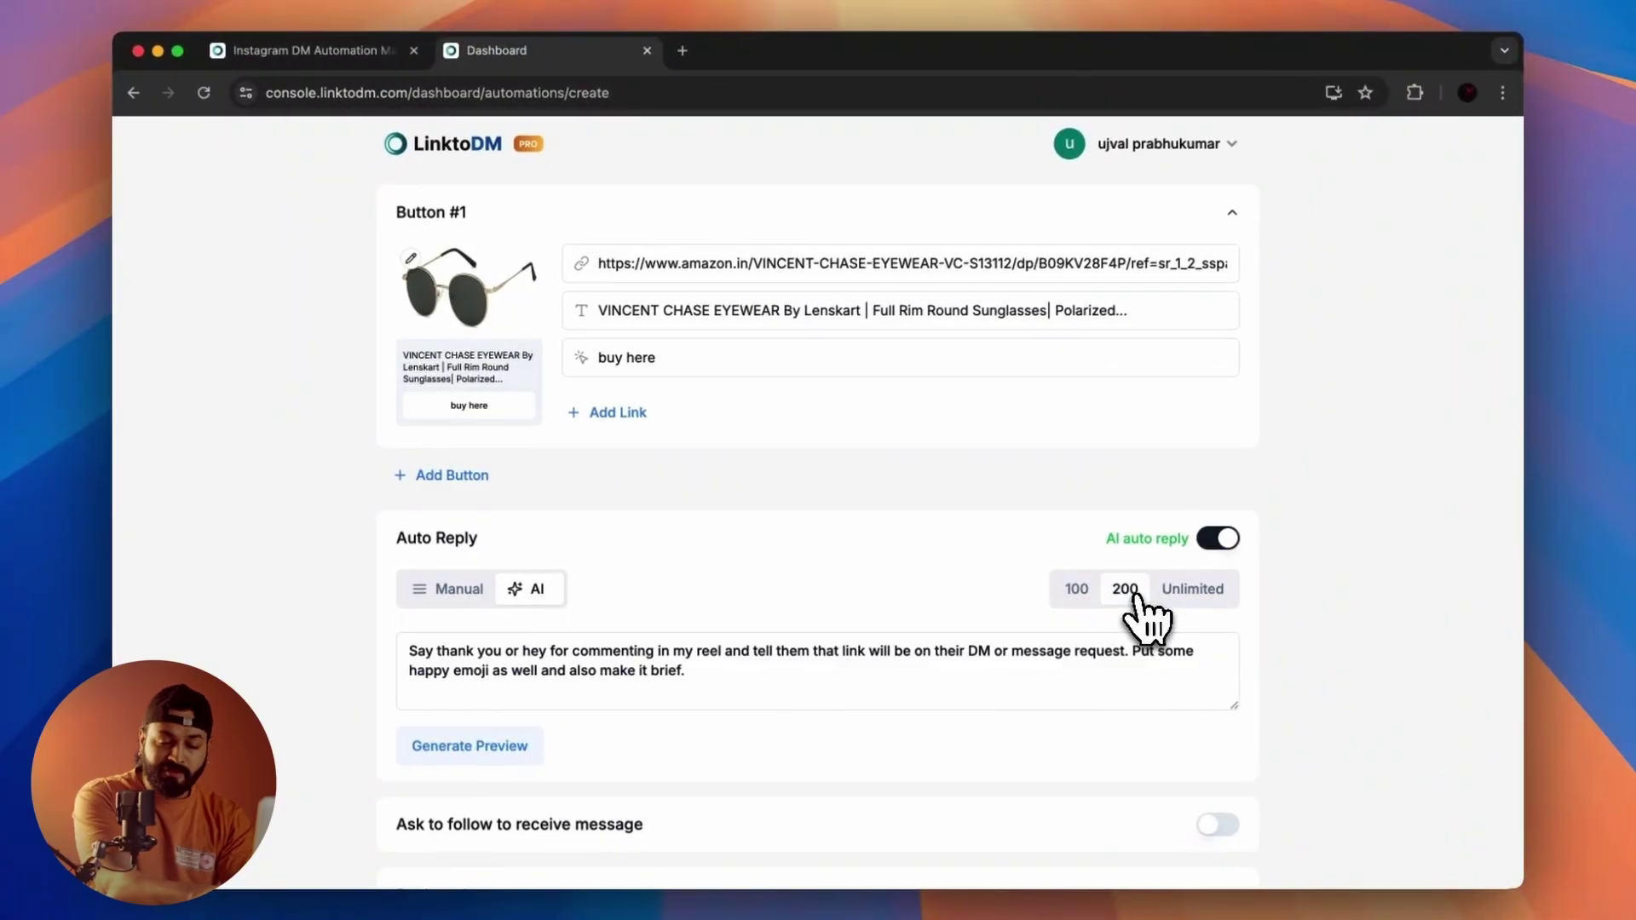
pyautogui.click(1182, 593)
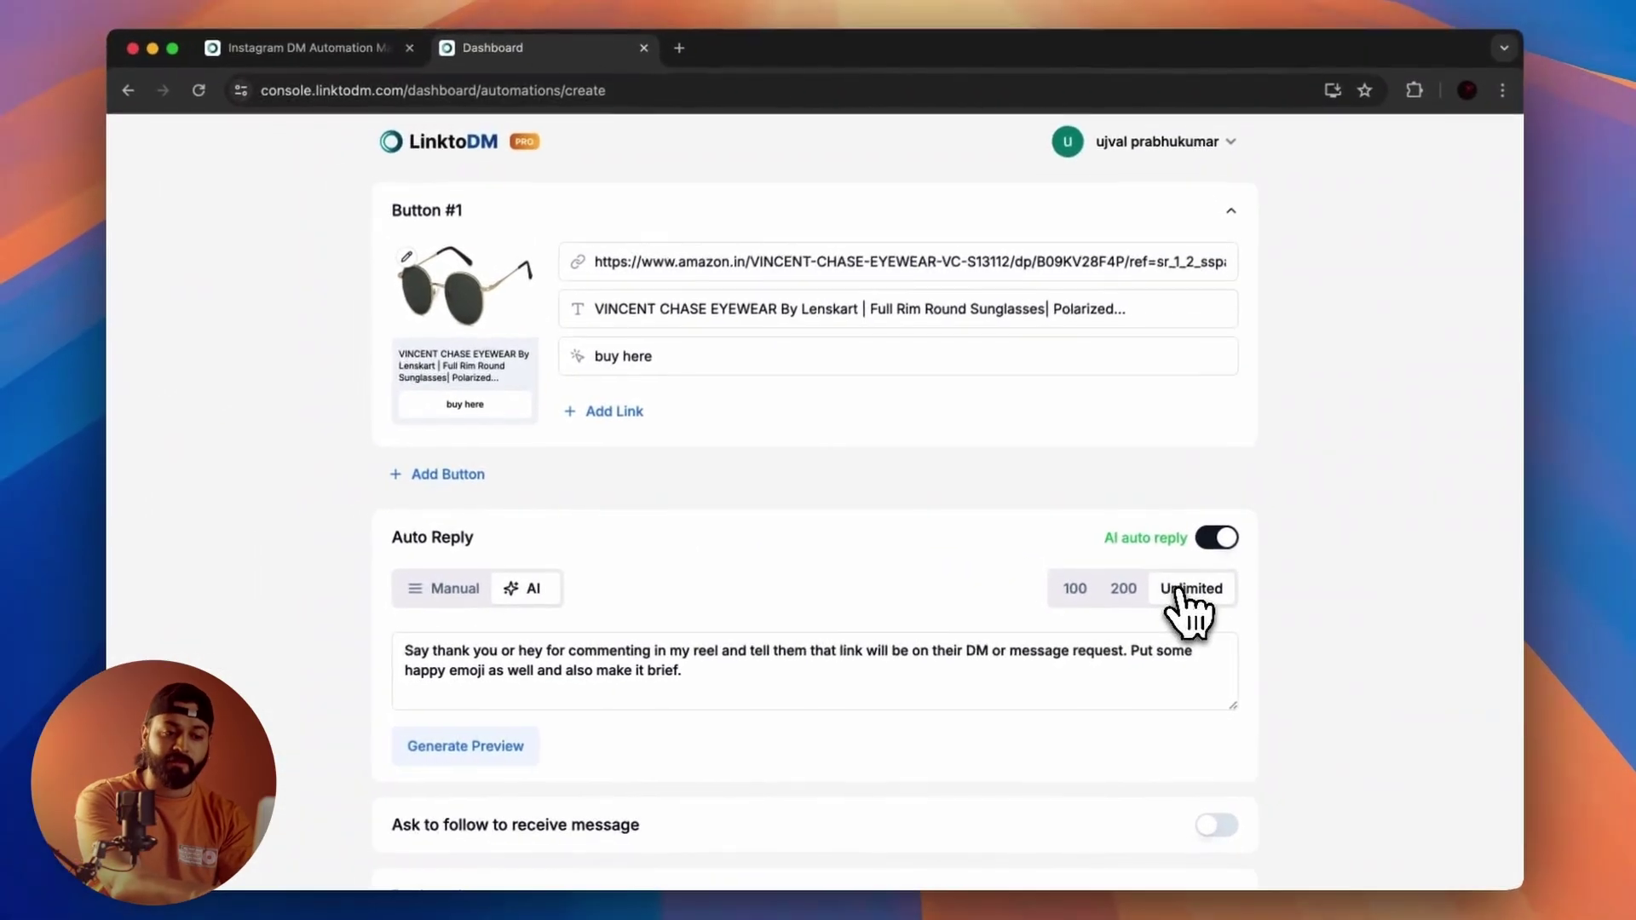
pyautogui.scroll(-5, 1189, 609)
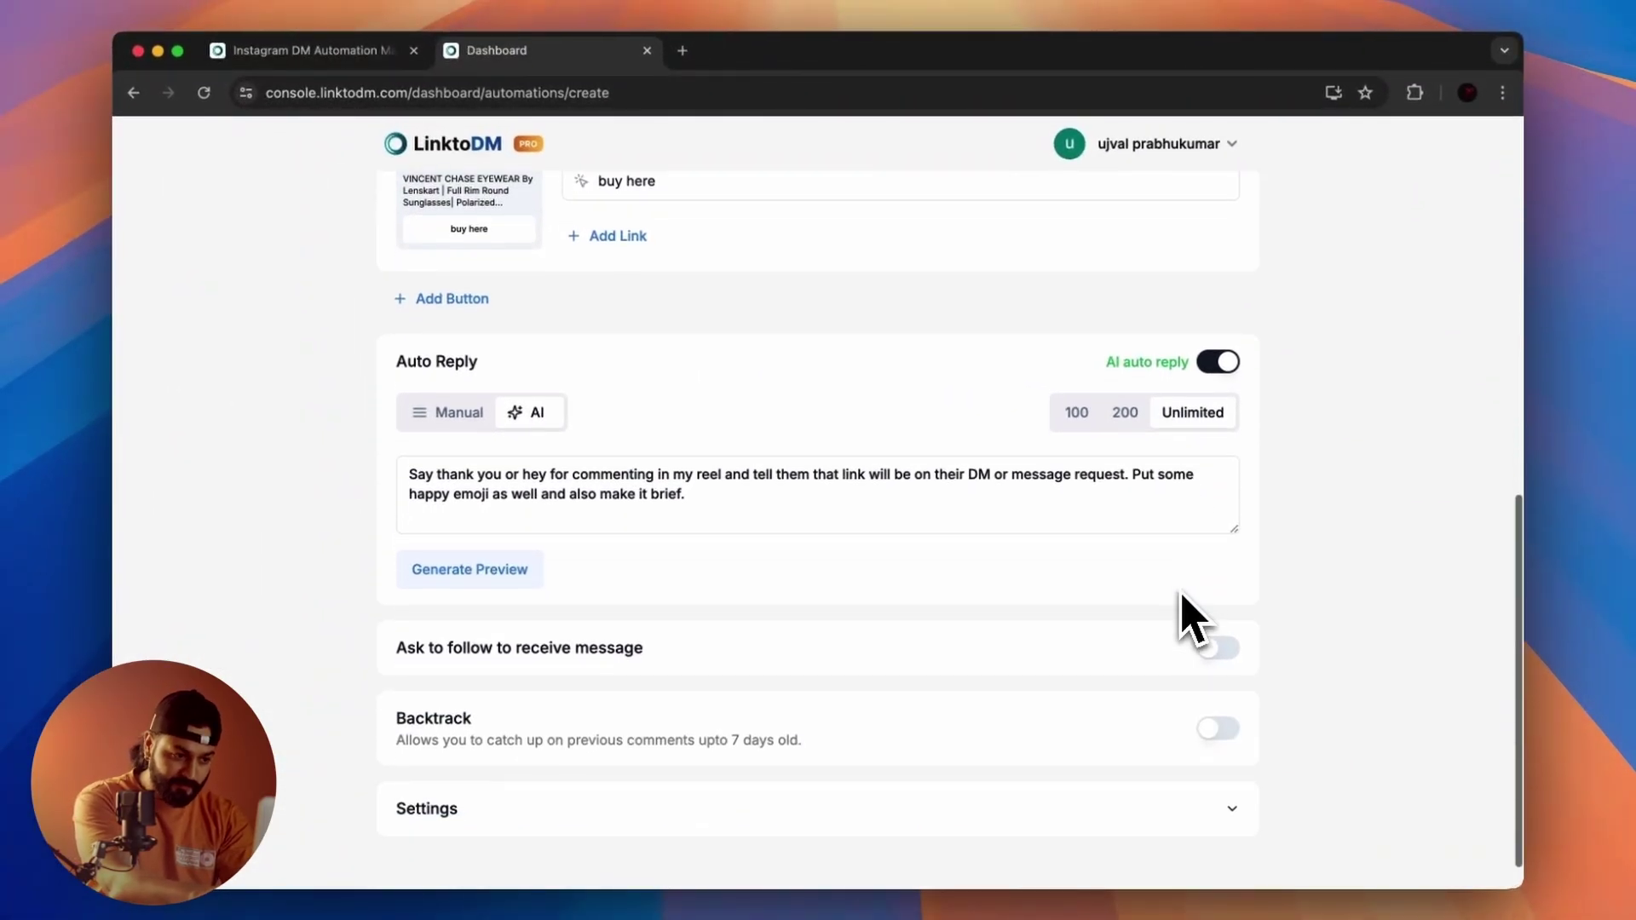
pyautogui.click(522, 571)
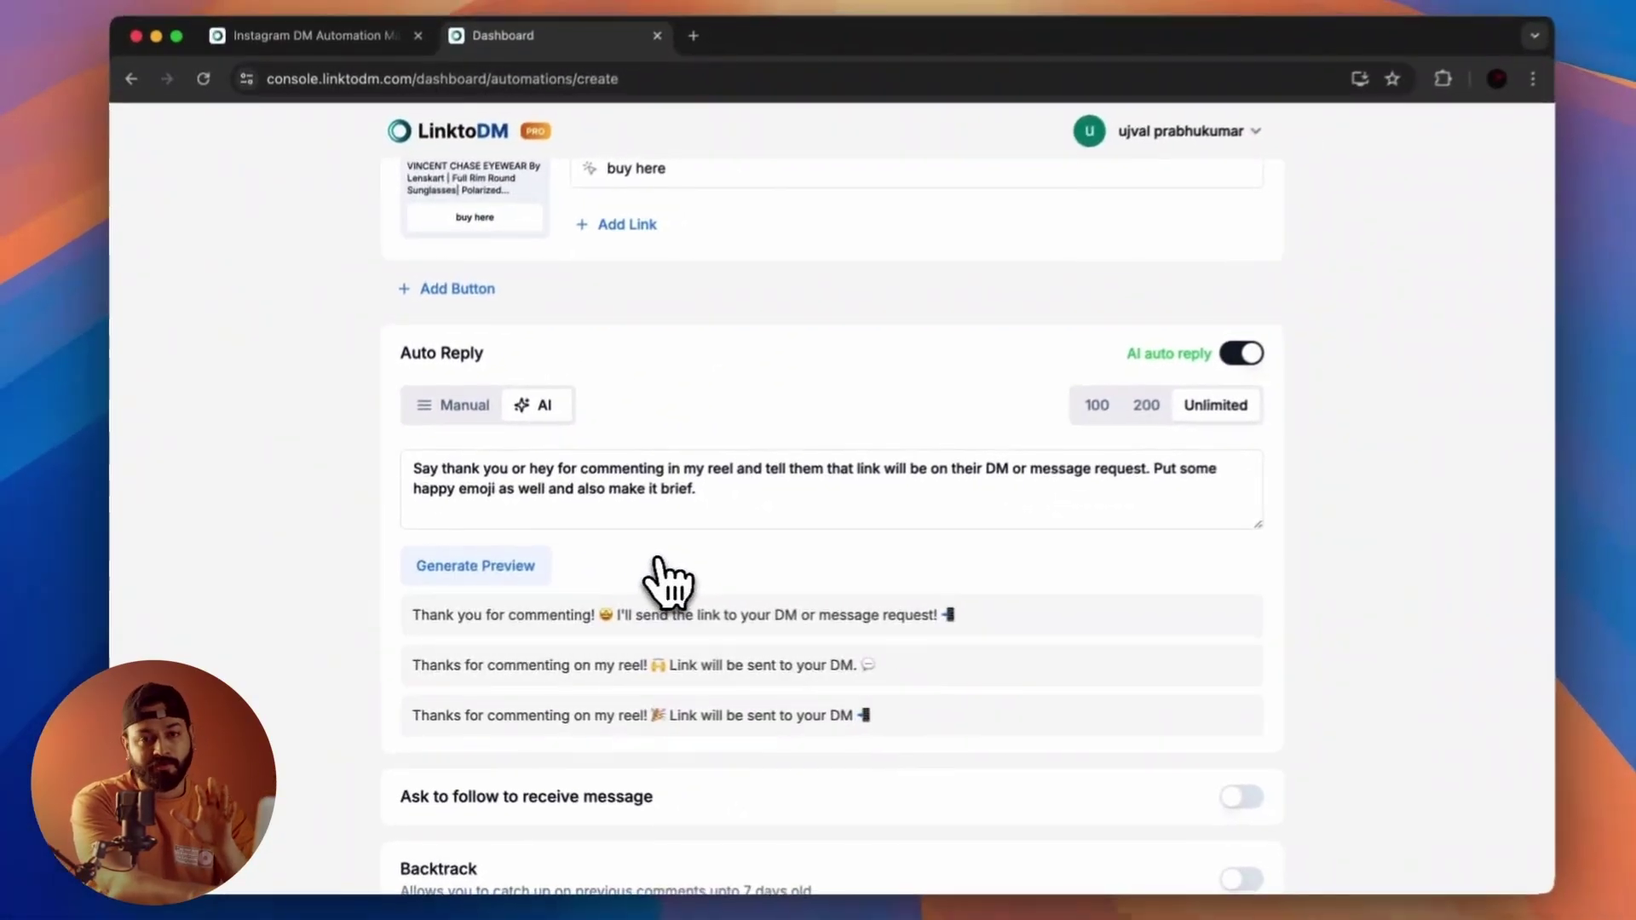
pyautogui.scroll(-3, 1082, 498)
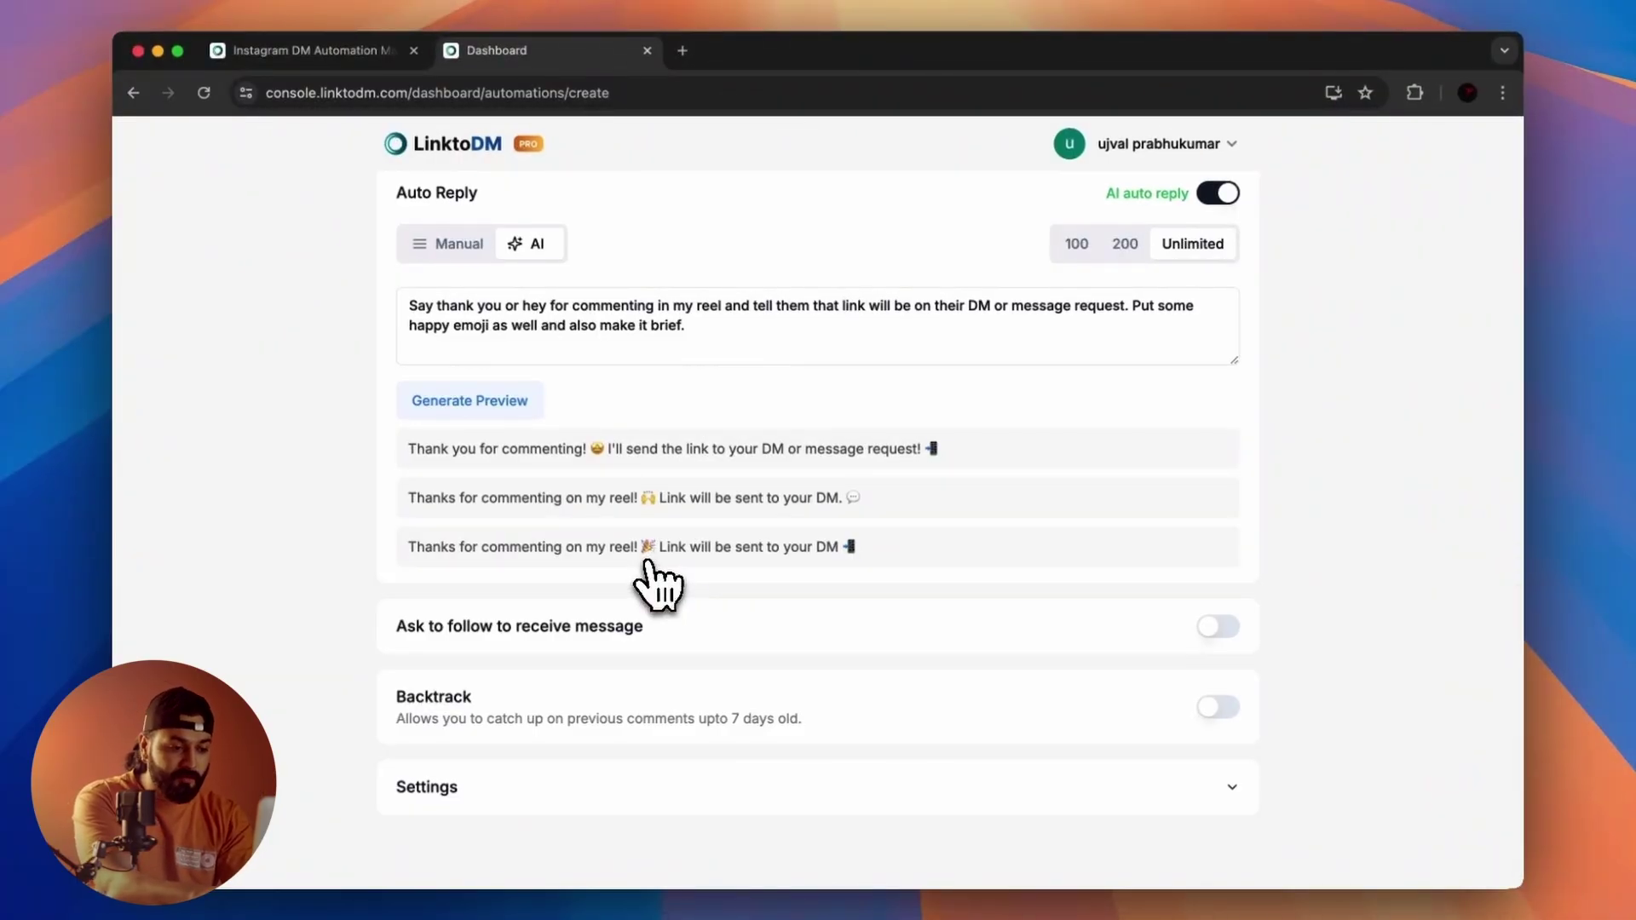
pyautogui.scroll(-1, 660, 588)
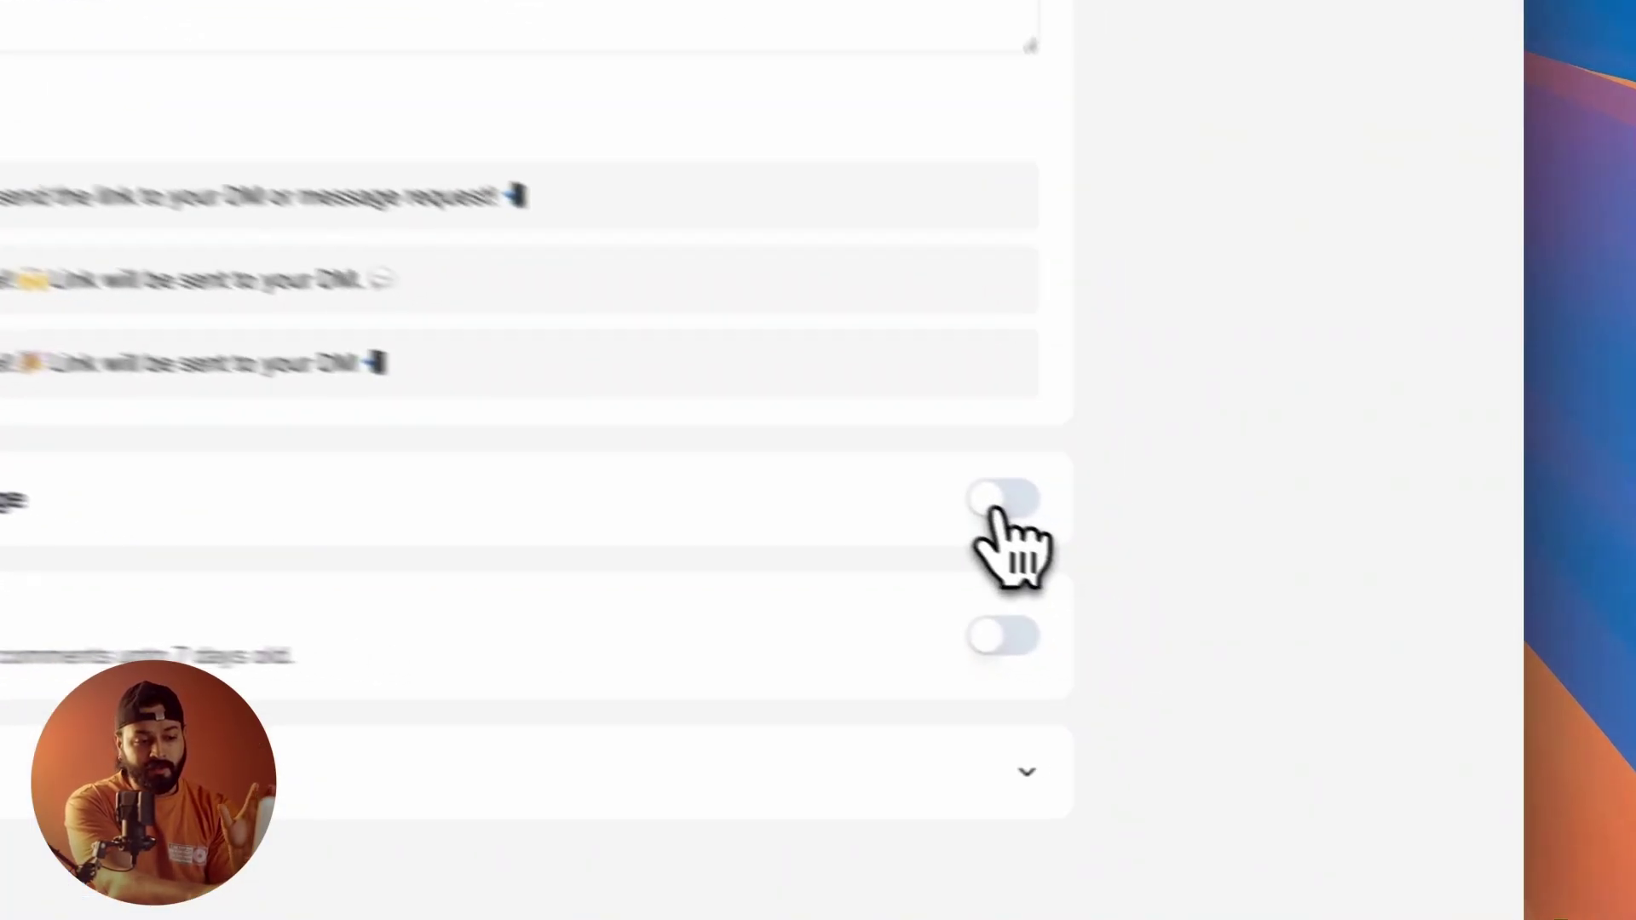
# Turn on 'Ask to follow to receive message', adding a 'Yes, I follow' confirmation button.
pyautogui.click(1204, 614)
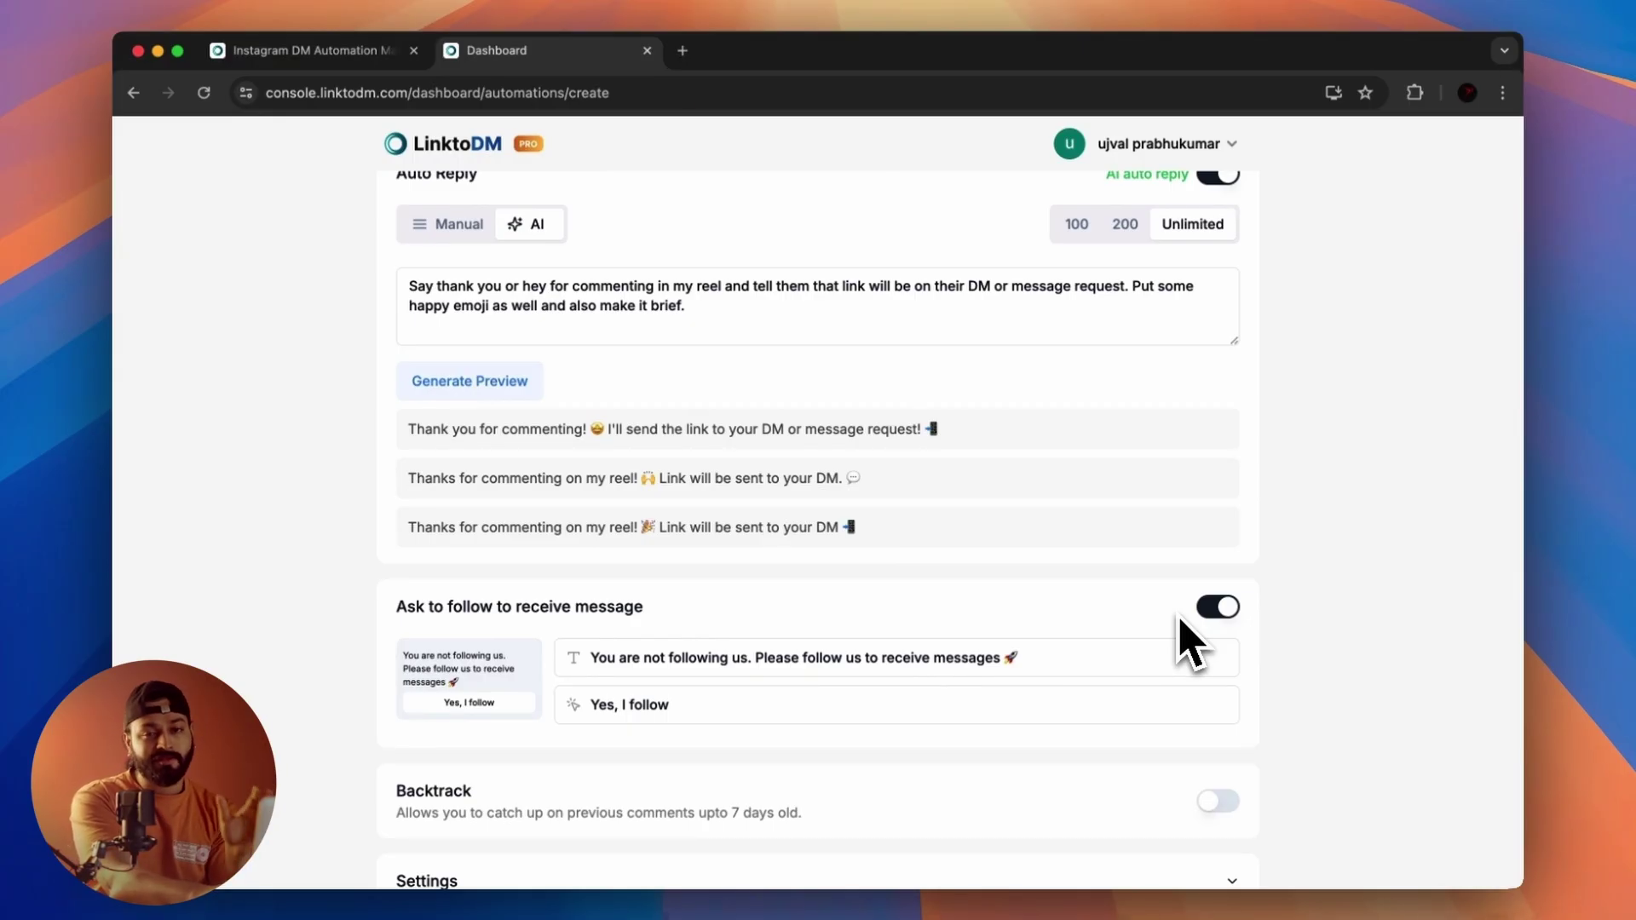
pyautogui.scroll(-3, 1189, 645)
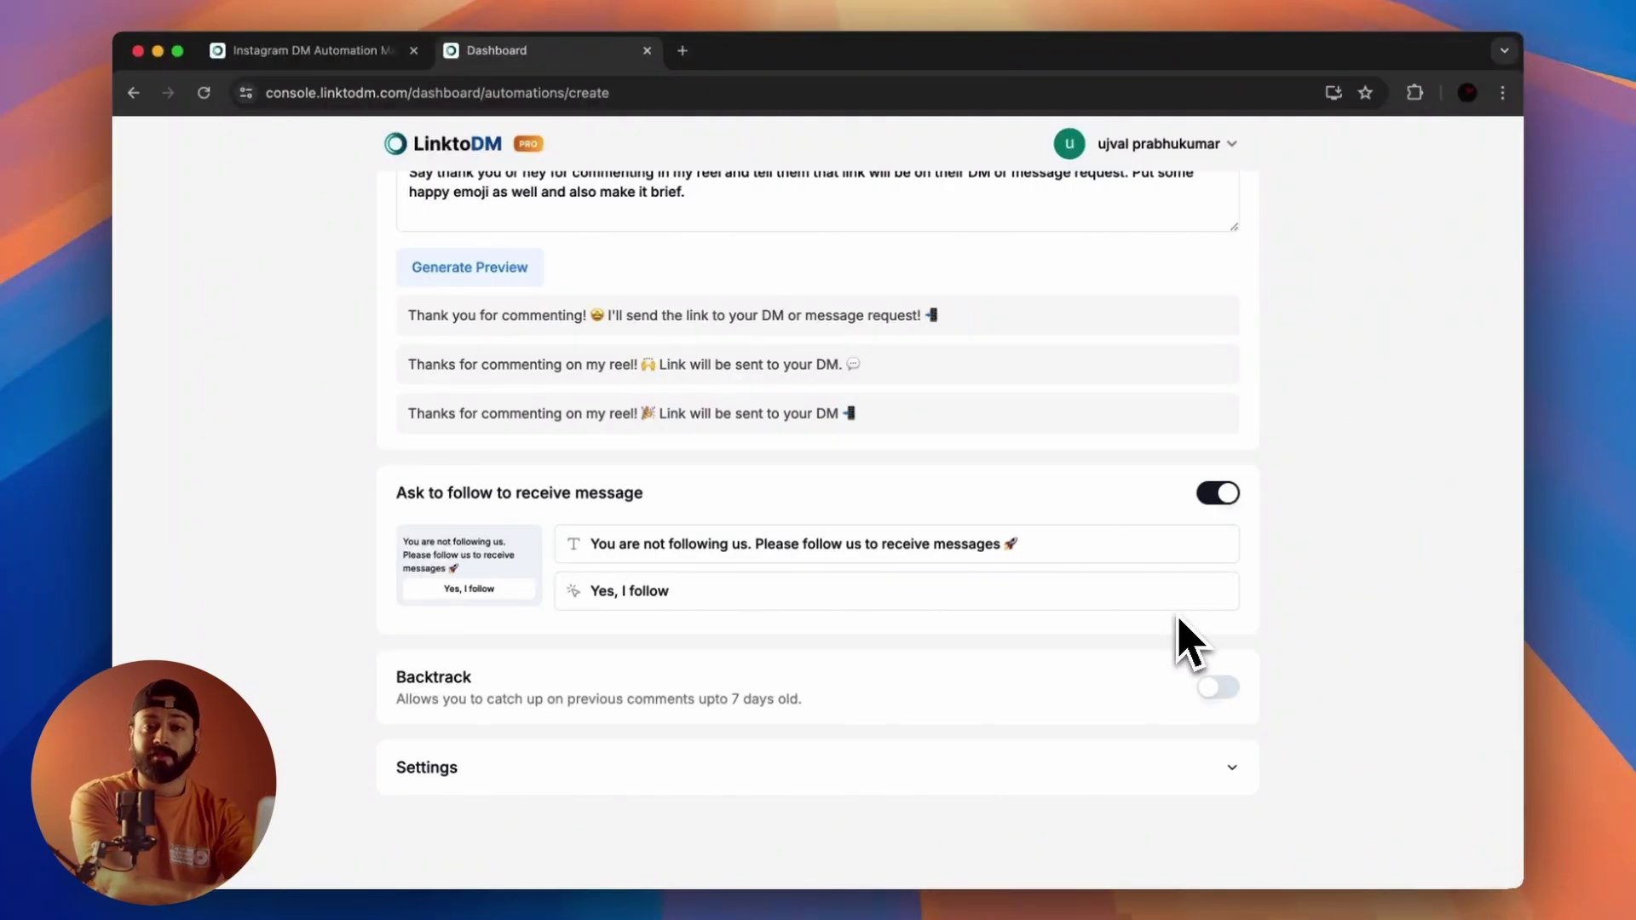
# Turn on Backtrack so comments up to 7 days old are also answered.
pyautogui.click(1215, 691)
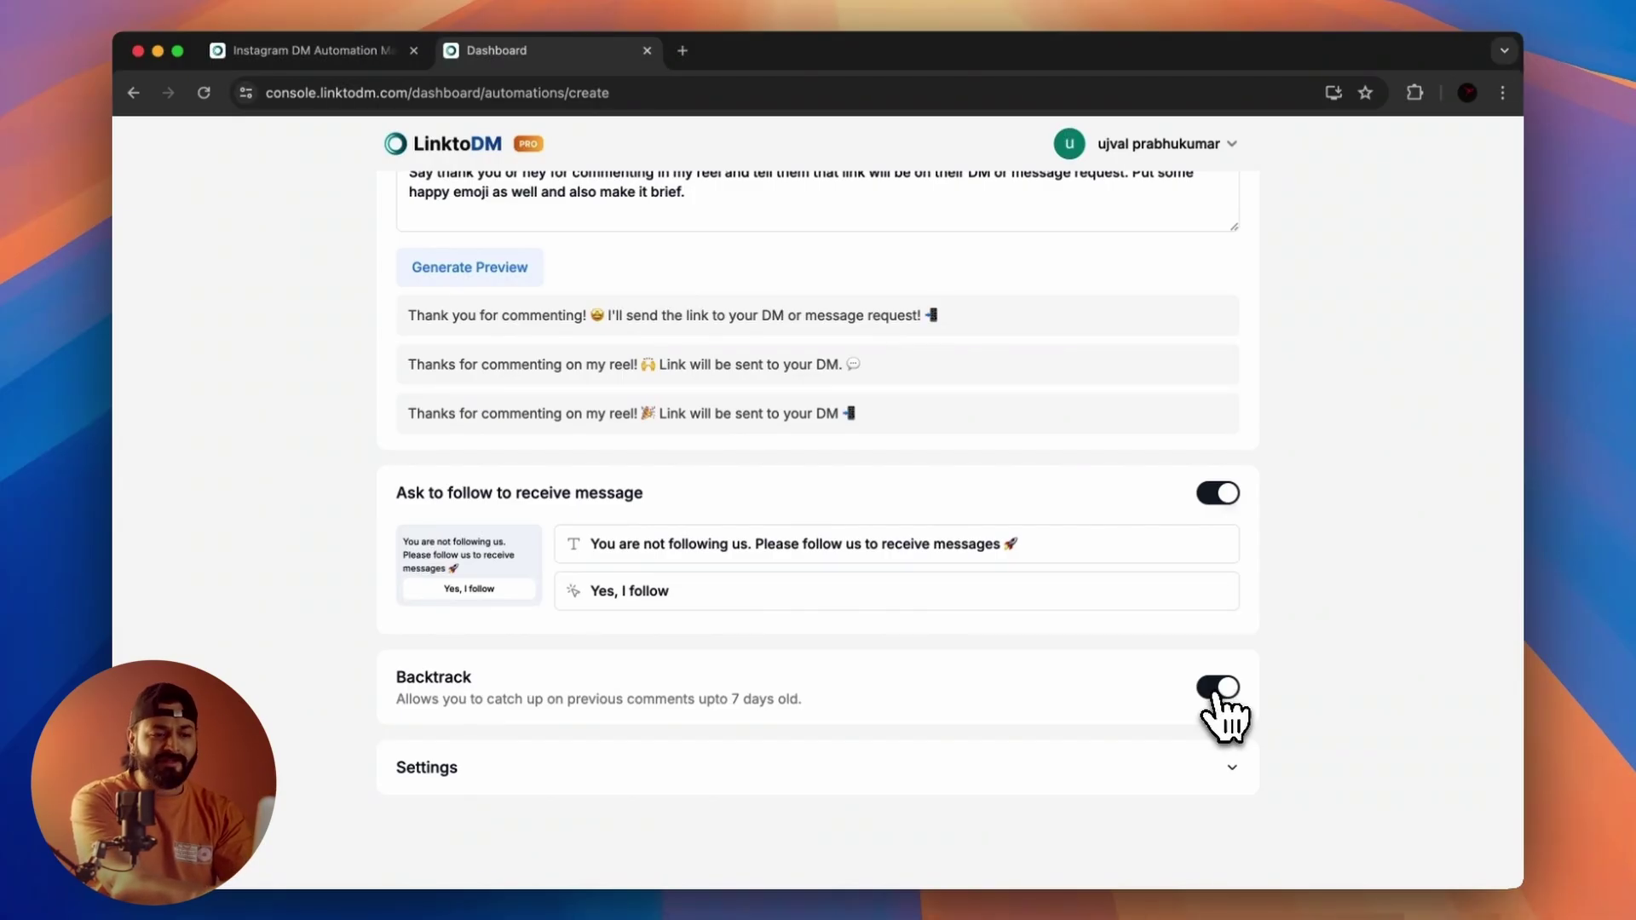
# Publish the still-Untitled automation from the top of the page.
pyautogui.scroll(5, 1220, 716)
pyautogui.scroll(1, 1220, 716)
pyautogui.scroll(12, 1220, 722)
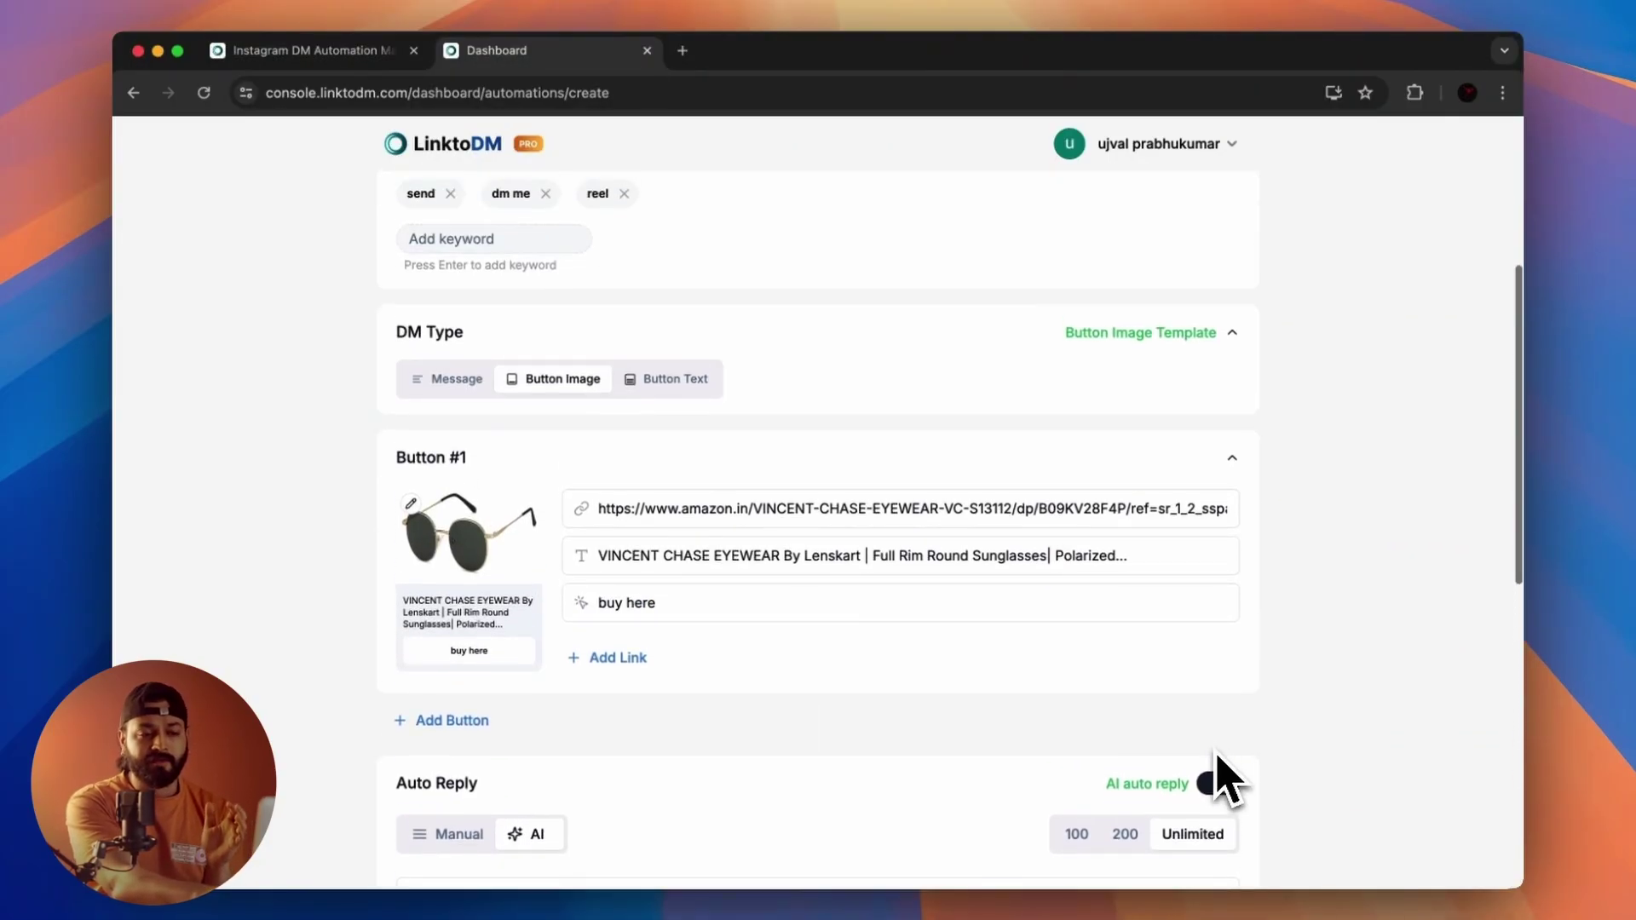
pyautogui.scroll(8, 1227, 782)
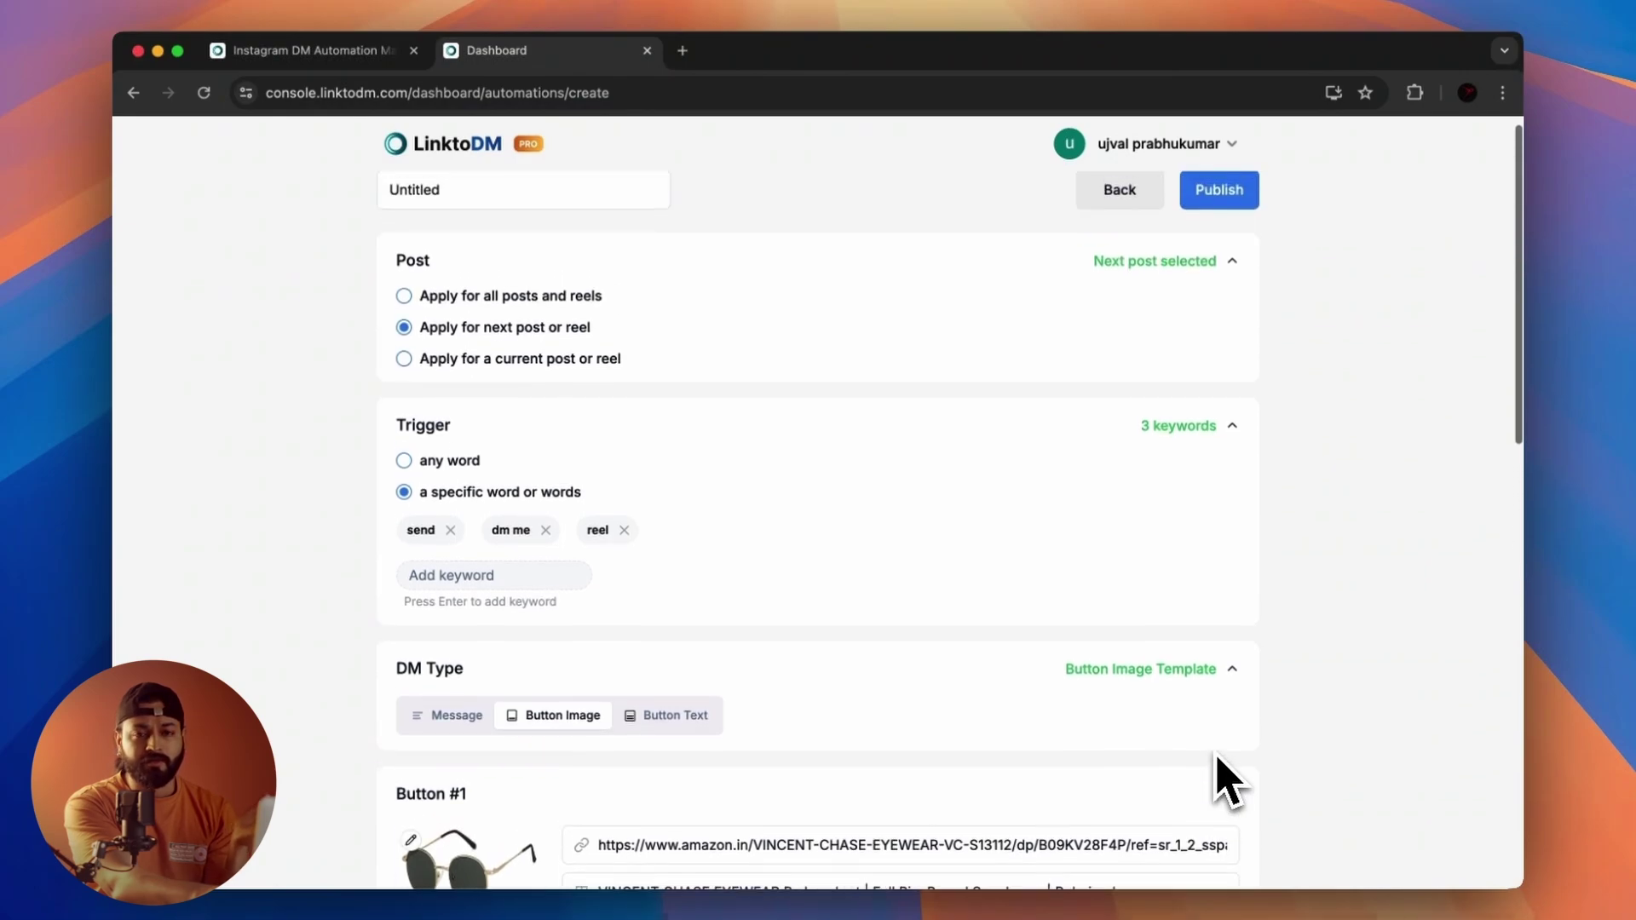
pyautogui.scroll(1, 1227, 782)
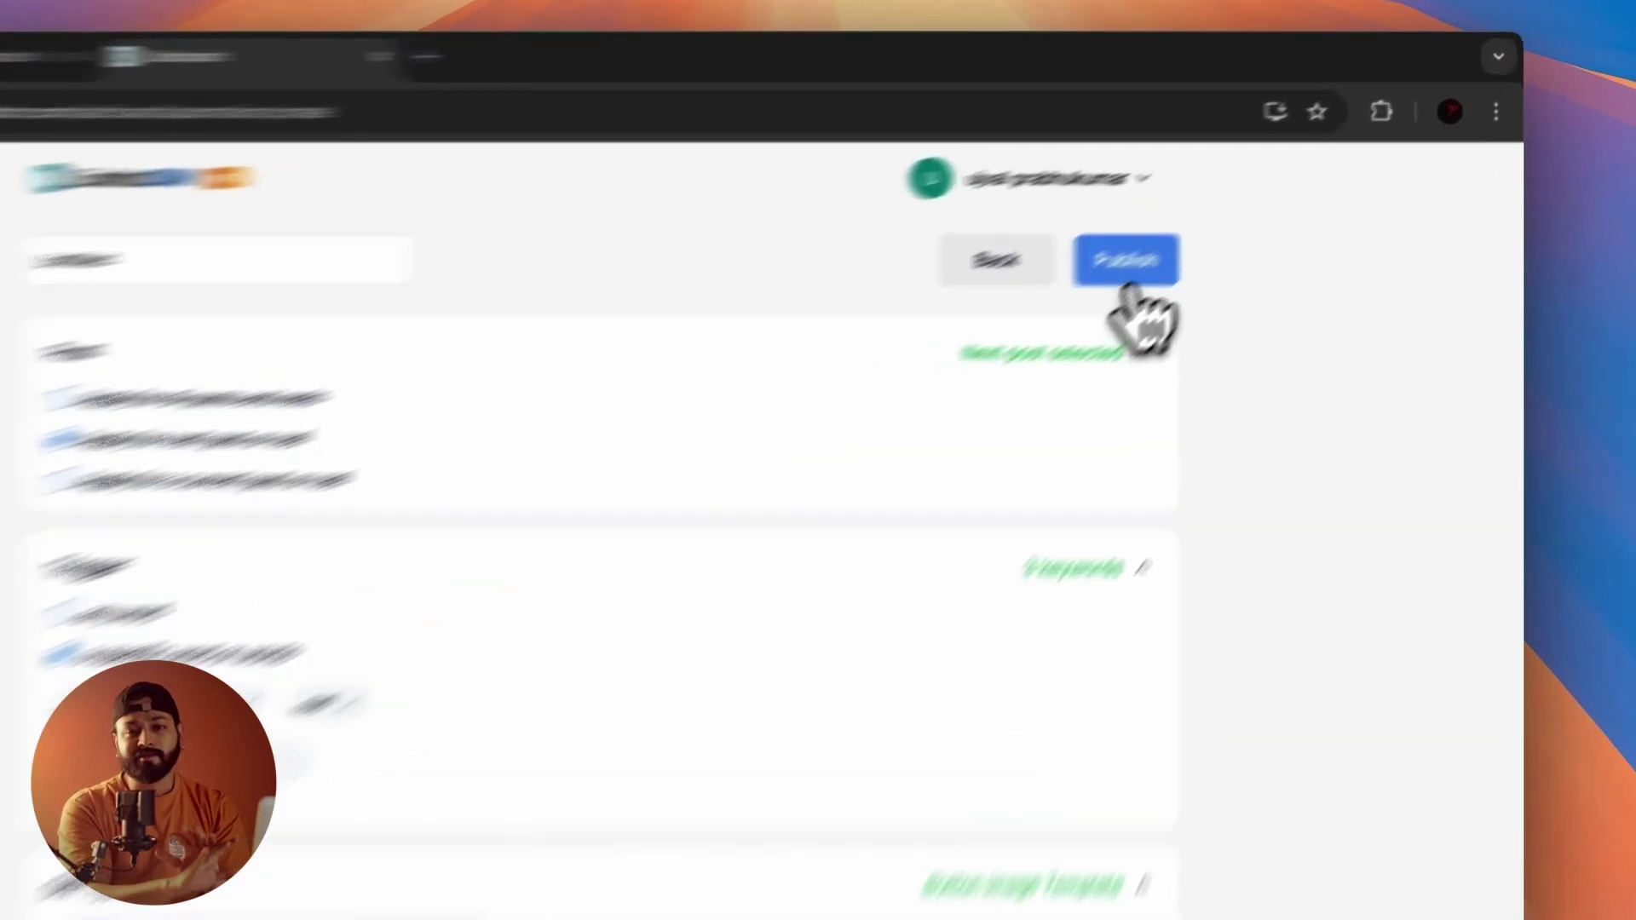
pyautogui.click(1227, 214)
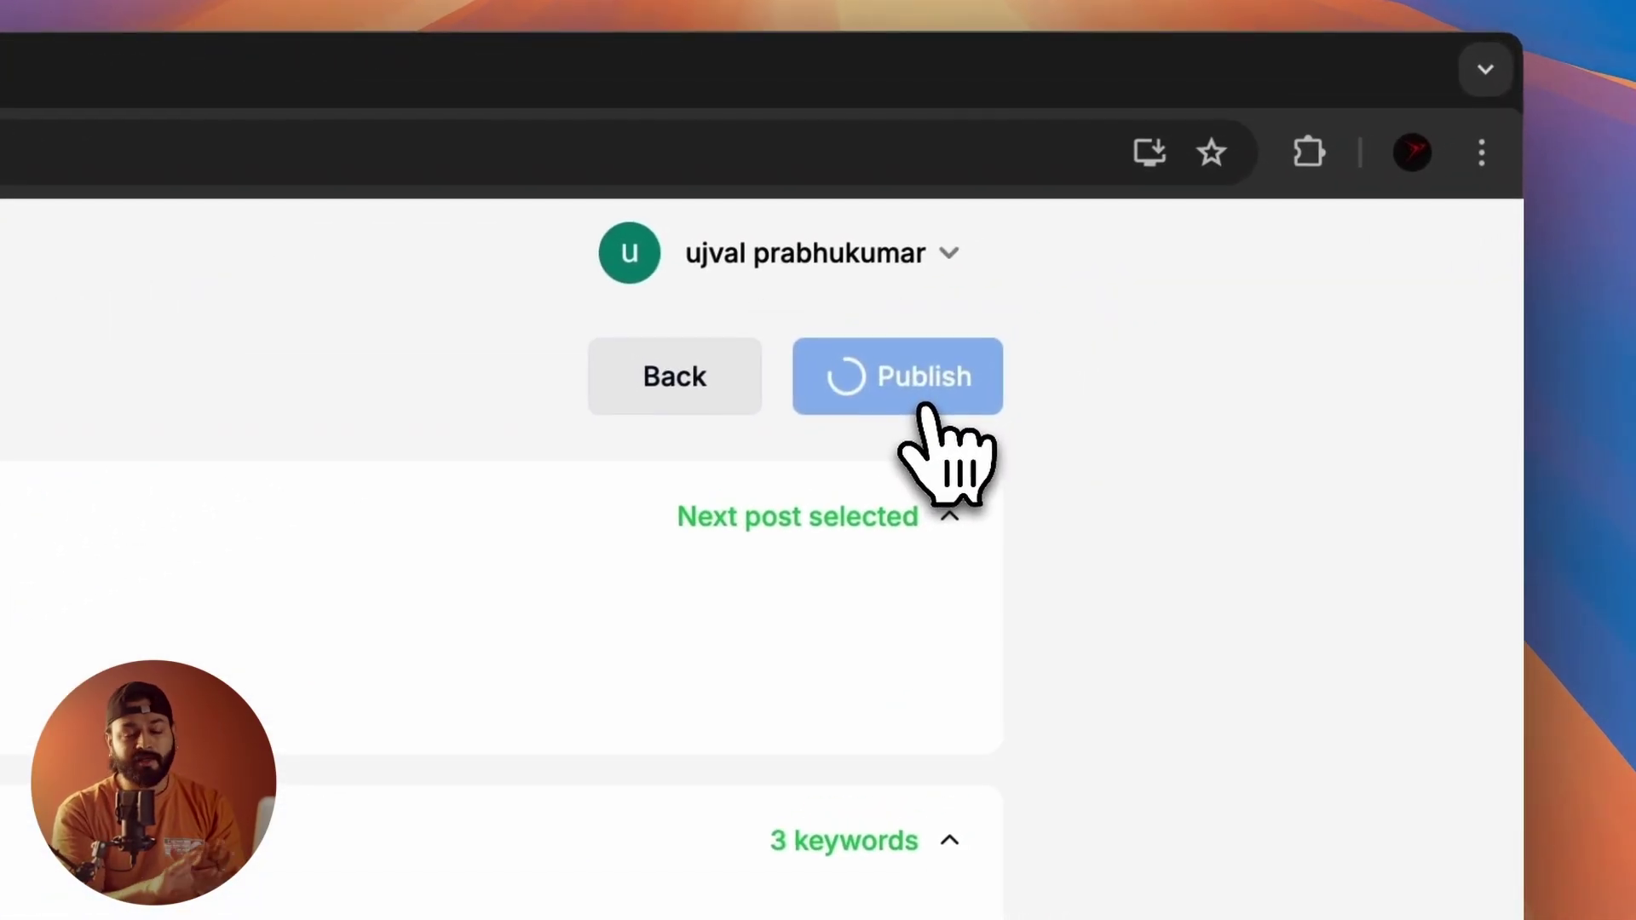